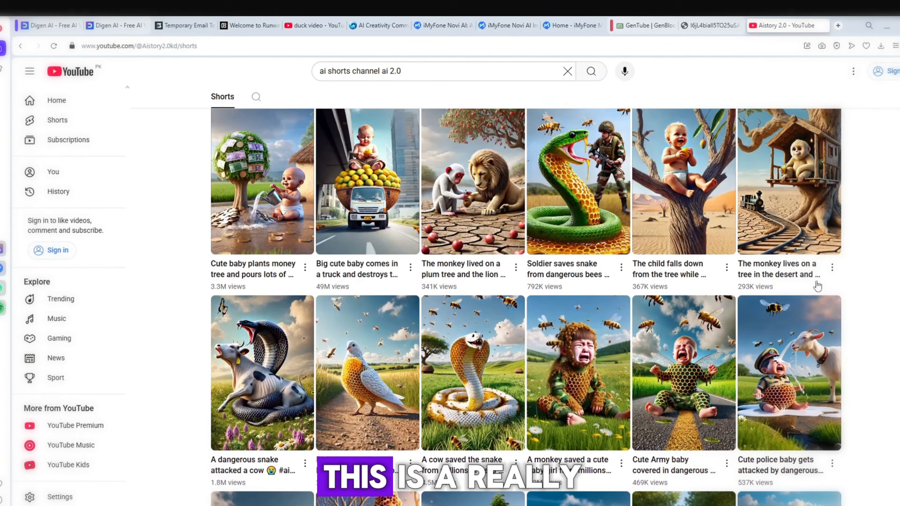
scroll(849, 350, "down", 2)
scroll(849, 350, "up", 2)
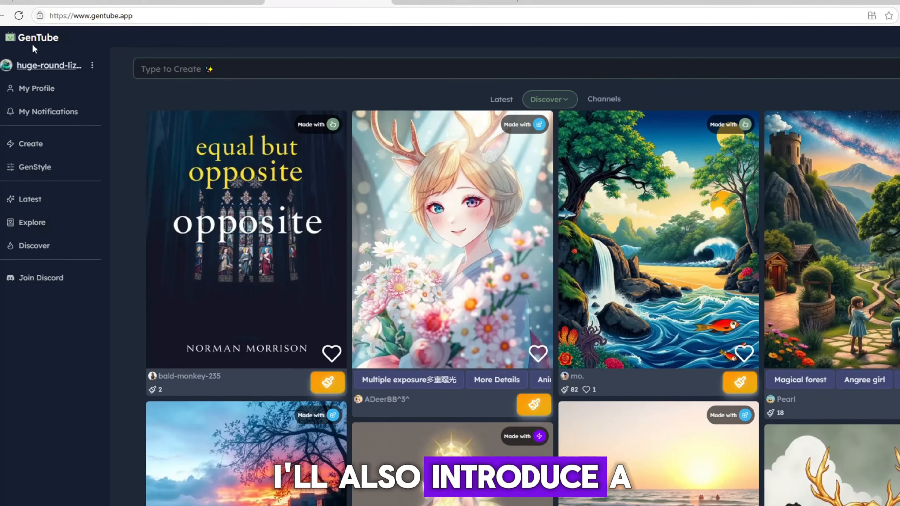
Browse the AI-generated images in GenTube's Discover gallery.
scroll(496, 269, "down", 15)
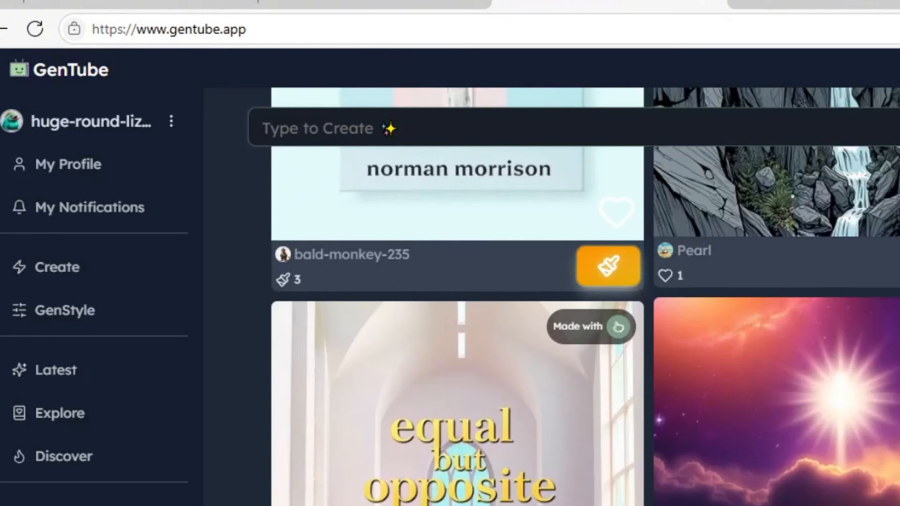
scroll(496, 270, "down", 5)
scroll(765, 427, "down", 10)
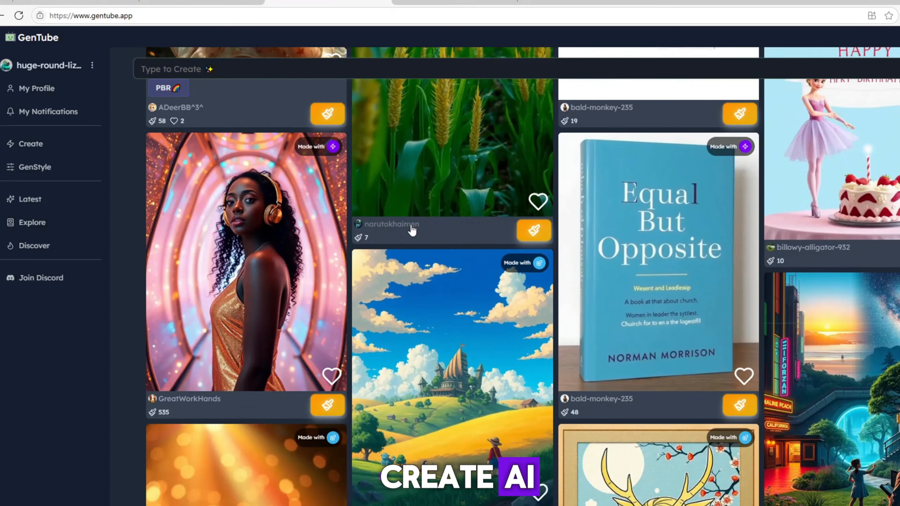
scroll(412, 230, "down", 15)
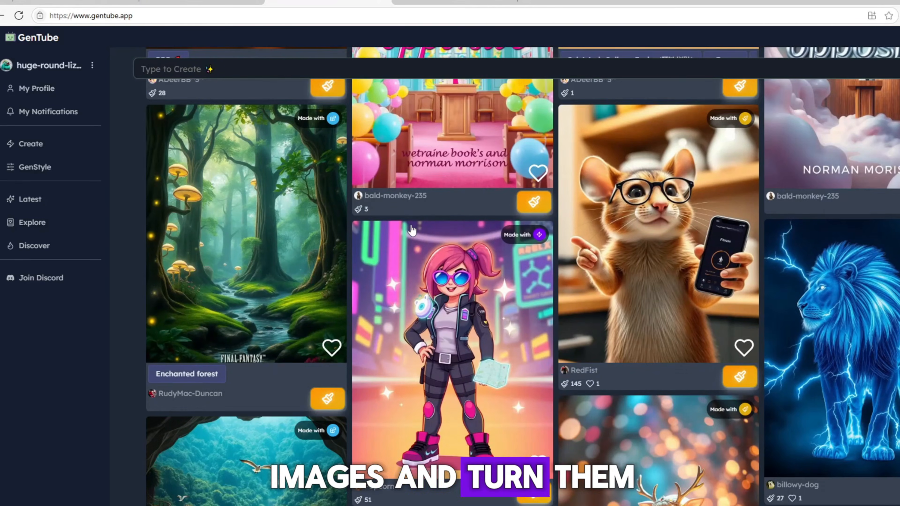
scroll(412, 230, "down", 15)
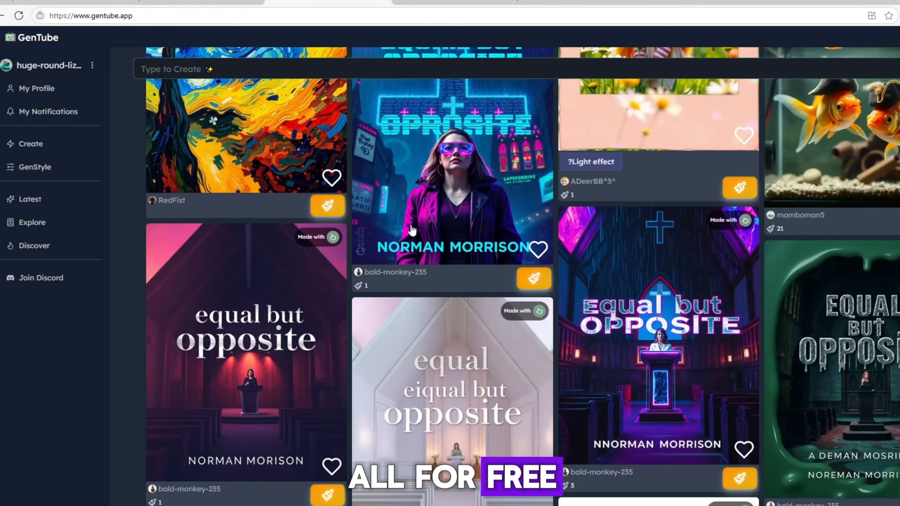
scroll(412, 230, "down", 15)
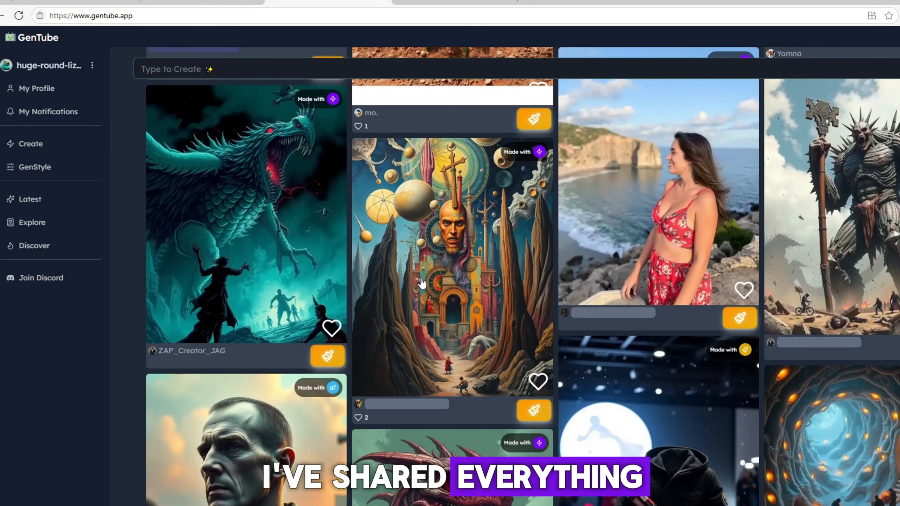
scroll(422, 283, "down", 15)
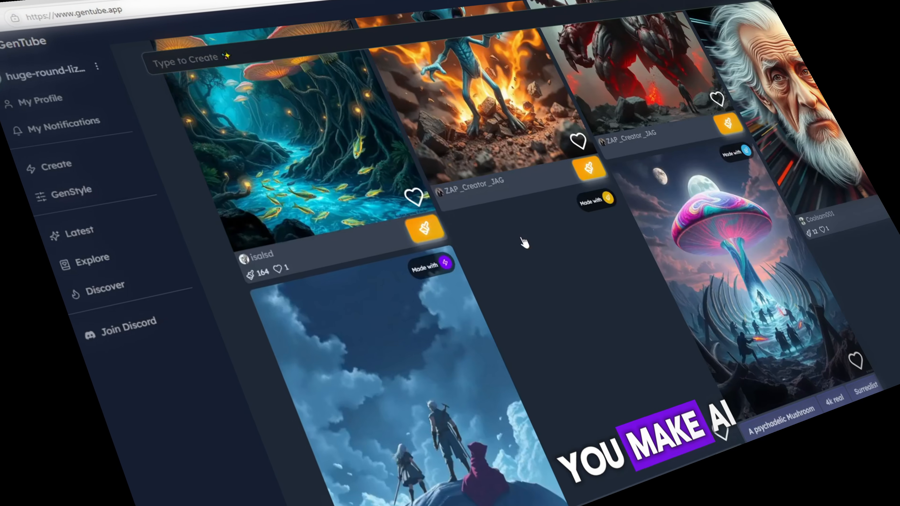
scroll(441, 285, "down", 15)
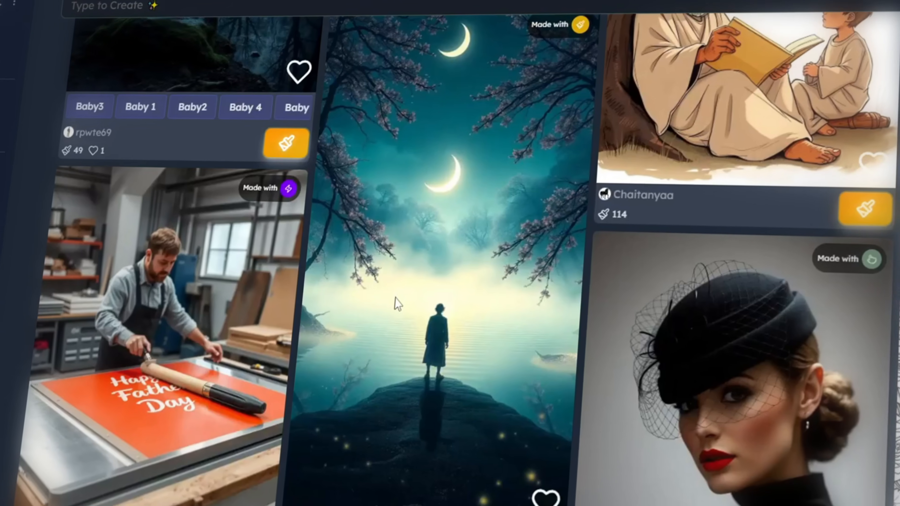
scroll(363, 493, "down", 10)
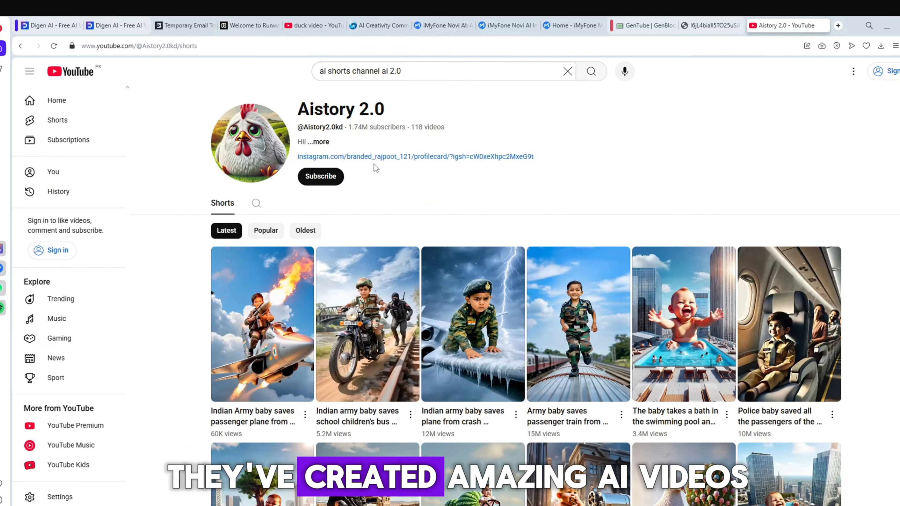
Examine the Shorts and view counts on the Aistory 2.0 YouTube channel and its estimated earnings on Social Blade.
scroll(374, 164, "down", 10)
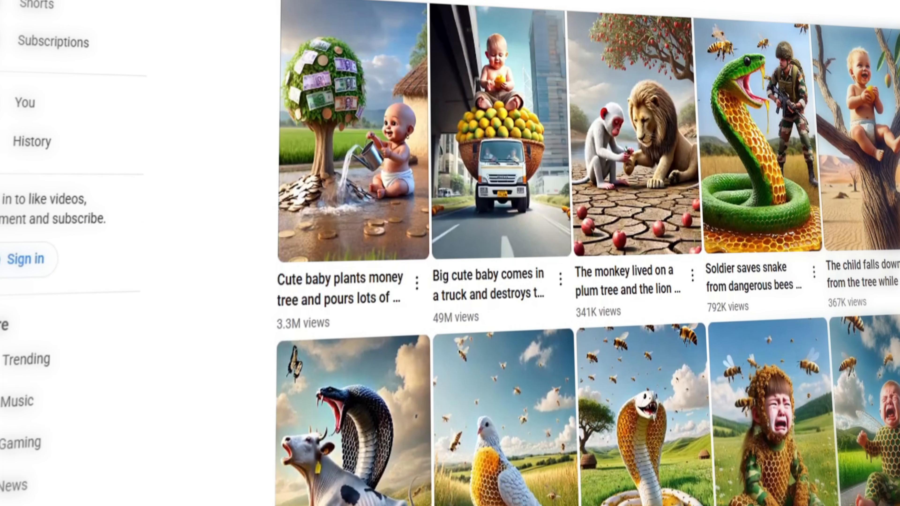
scroll(796, 395, "down", 5)
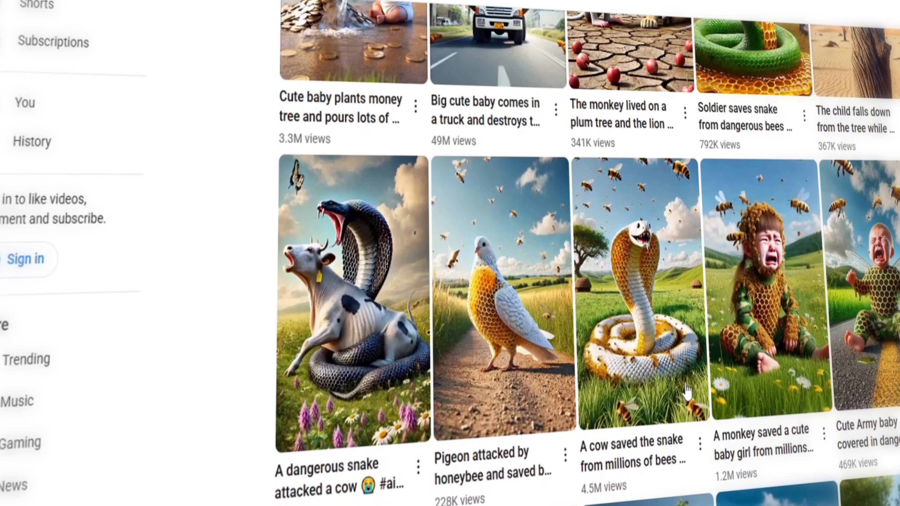
scroll(686, 391, "down", 3)
scroll(686, 390, "up", 3)
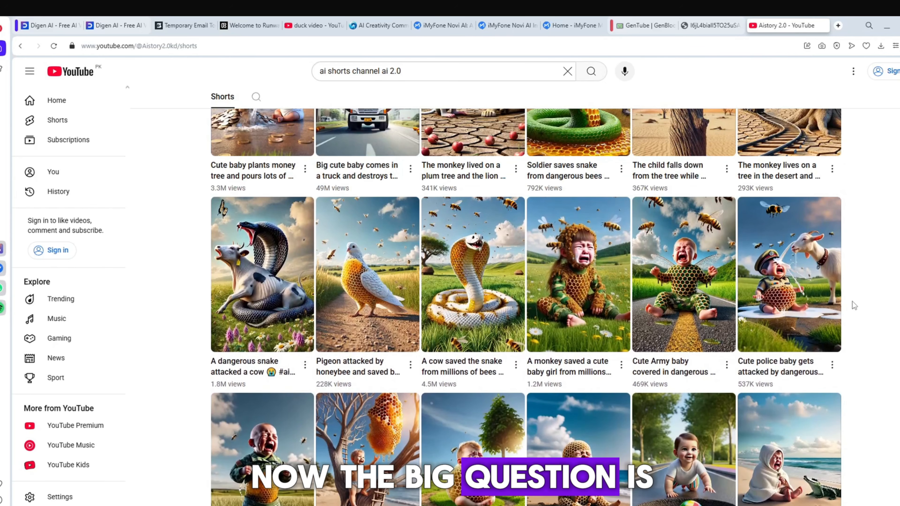
scroll(851, 301, "up", 1)
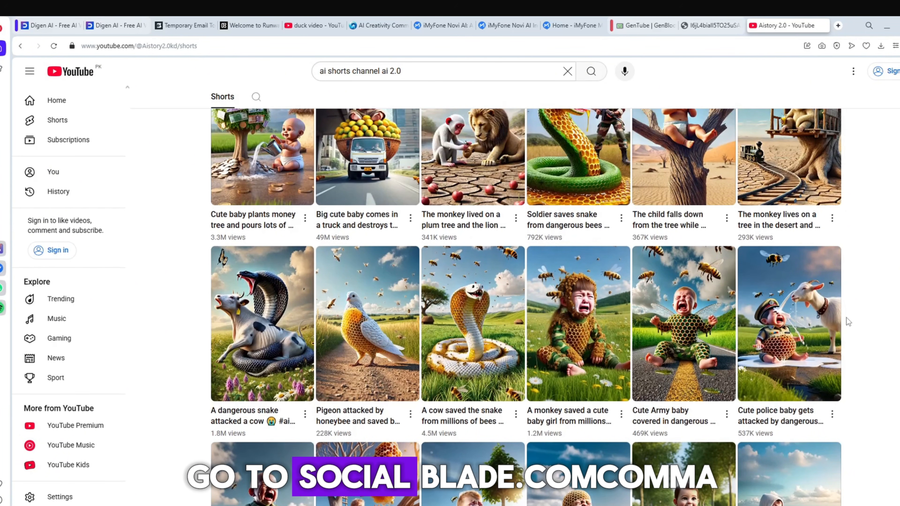
scroll(846, 318, "down", 4)
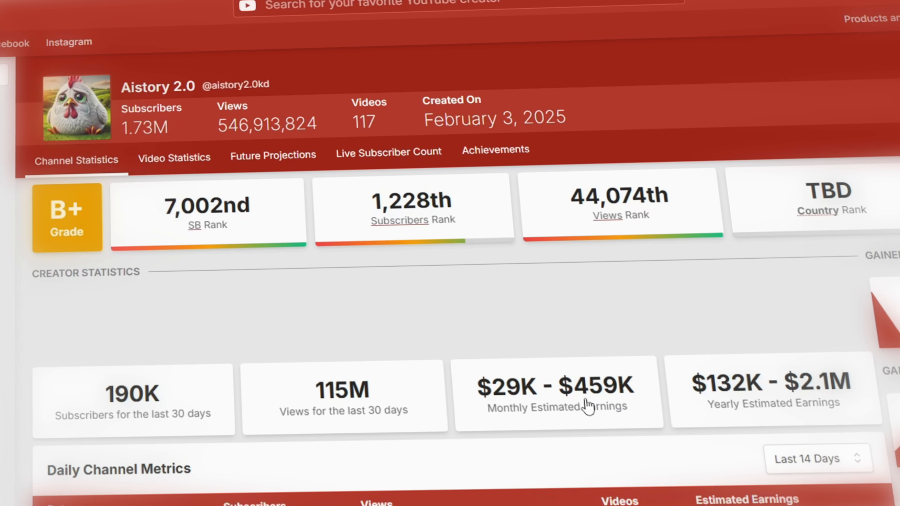
scroll(618, 375, "down", 3)
scroll(411, 260, "up", 3)
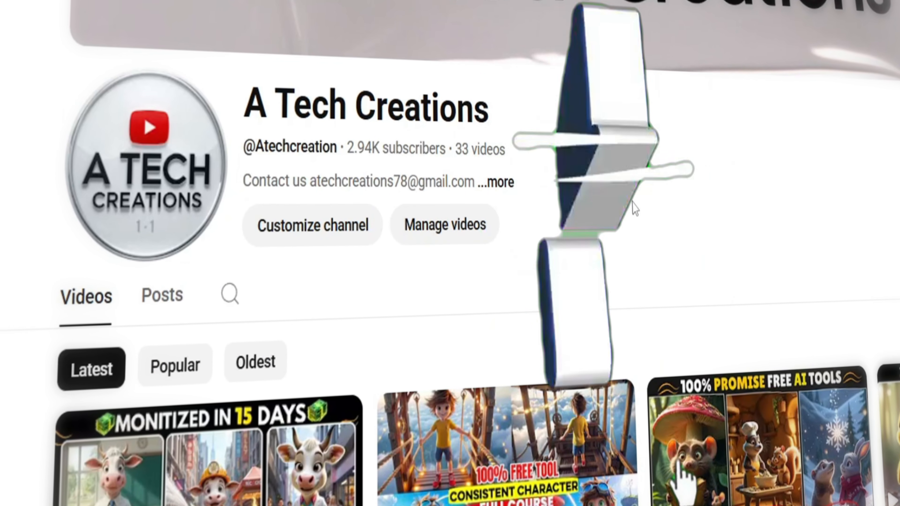
scroll(633, 202, "down", 3)
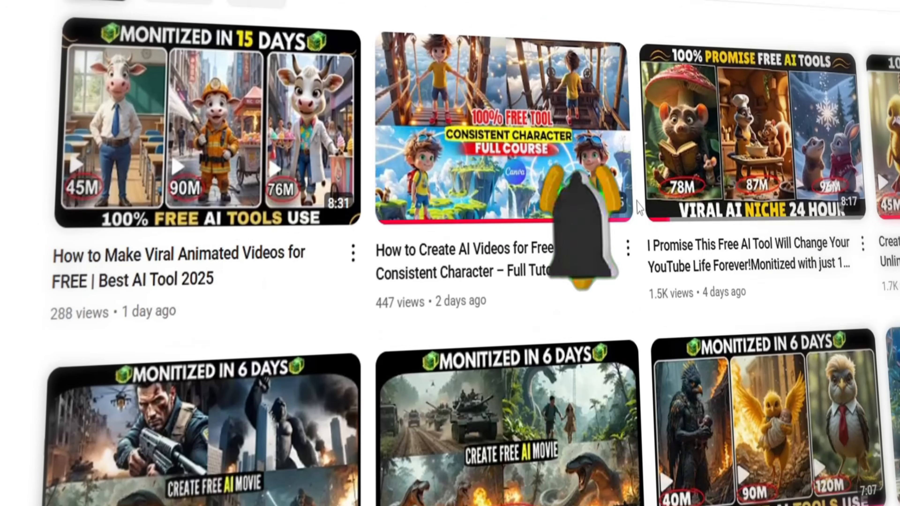
scroll(637, 202, "down", 3)
scroll(474, 225, "down", 3)
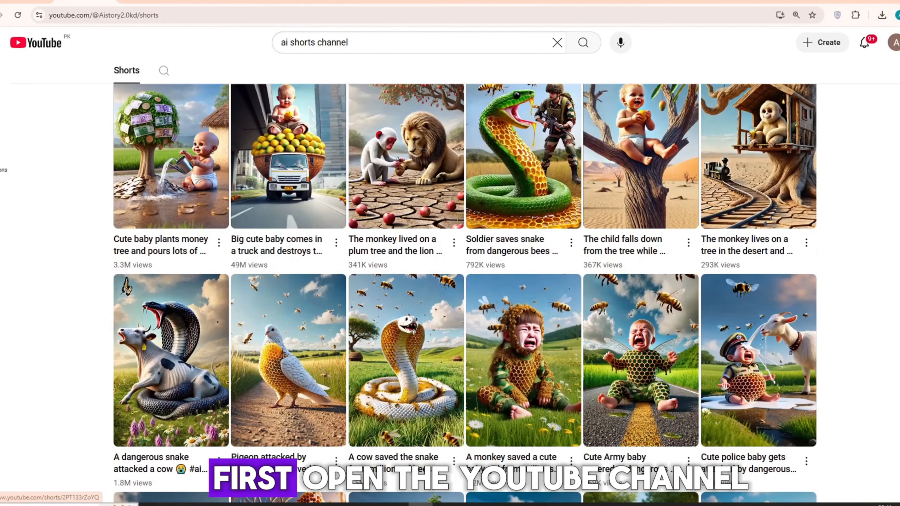
Open Snipping Tool and capture the row of Aistory 2.0 Shorts thumbnails that starts with the snake attacking a cow.
key("super")
type("snipi")
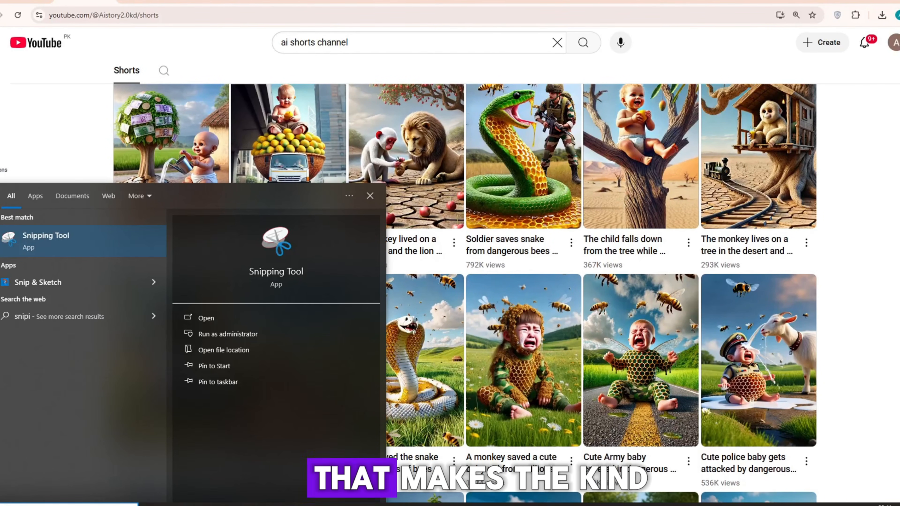
type("n")
left_click(207, 318)
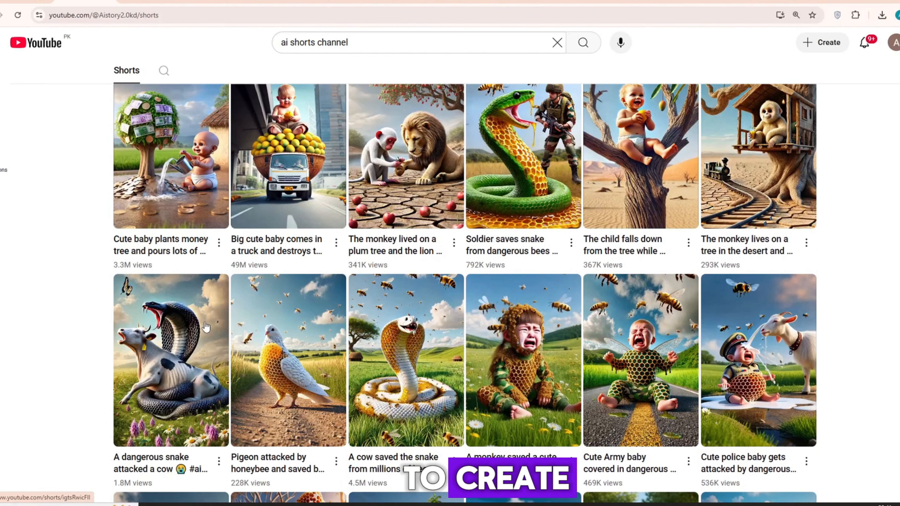
left_click(252, 101)
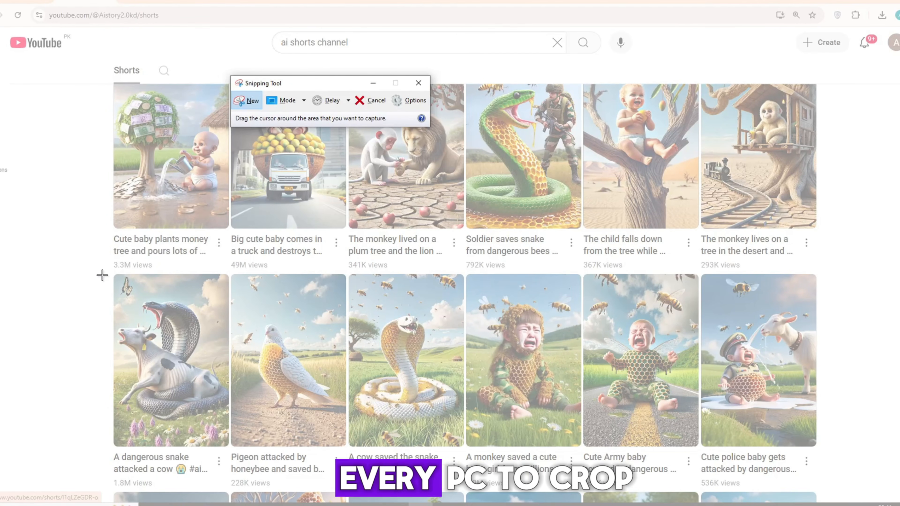
left_click_drag(112, 272, 702, 448)
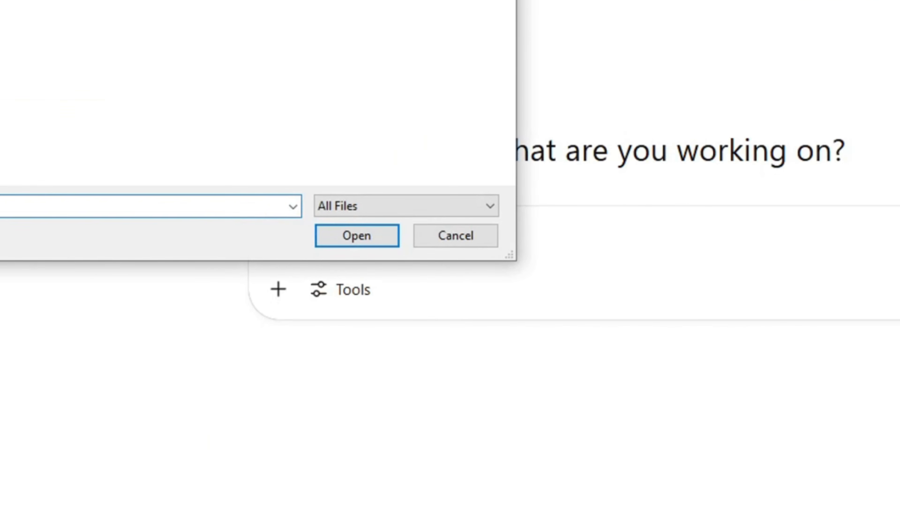
Attach the captured thumbnails in ChatGPT and send "I want to make videos exactly like this image. Give me 6 image prompts based on it".
double_click(7, 121)
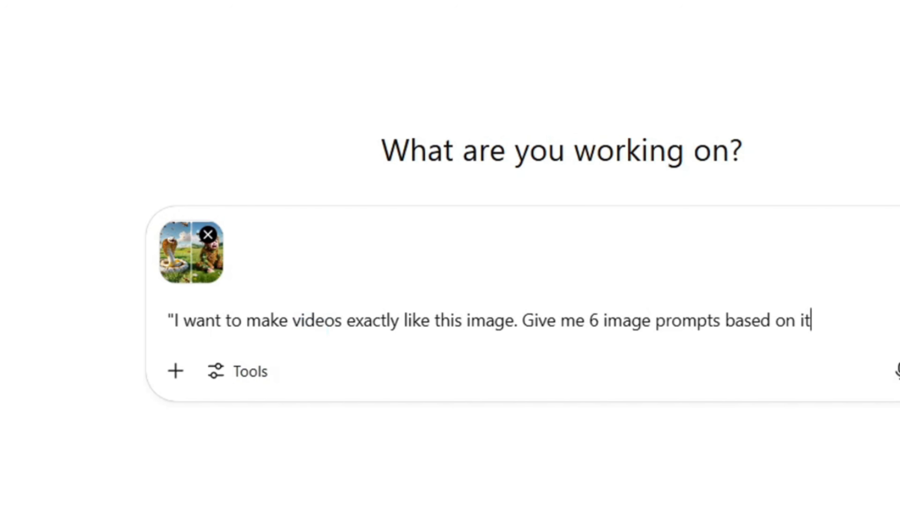
key("Return")
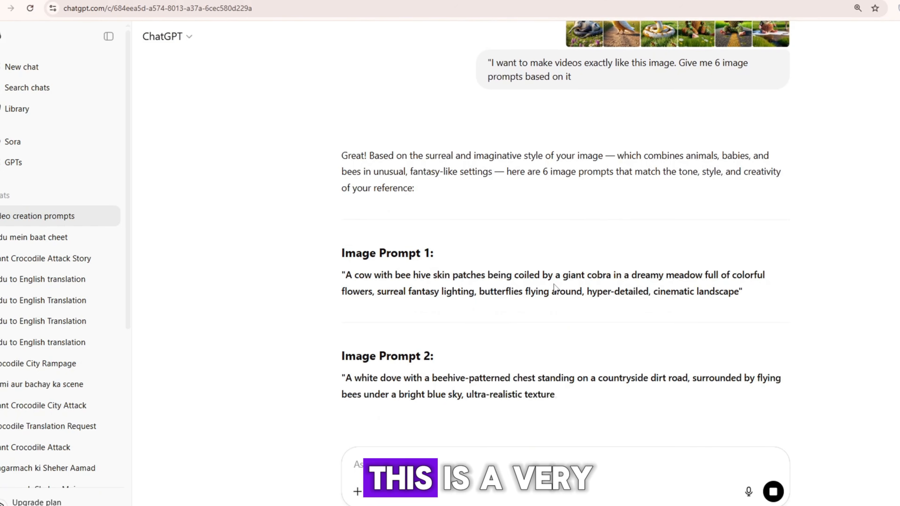
scroll(503, 310, "down", 1)
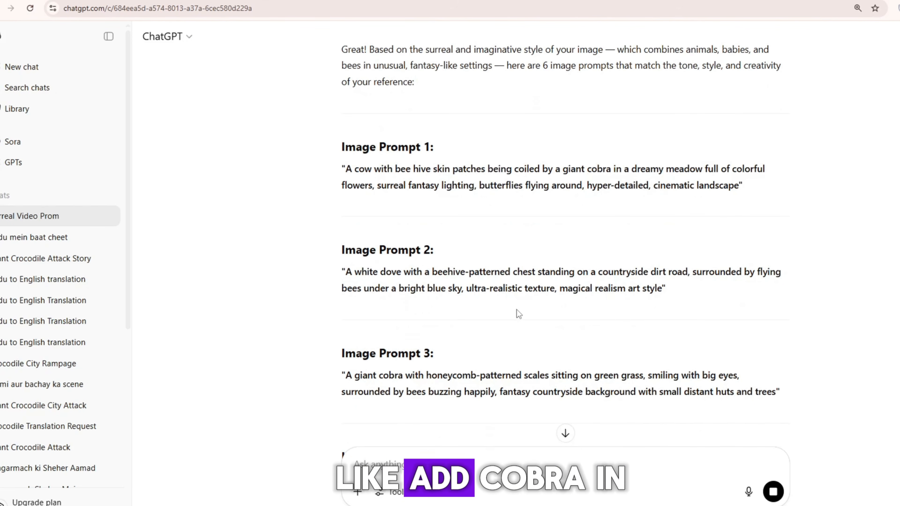
Send the follow-up request "ad cobra in every scene" and look through the generated image prompts.
left_click(385, 461)
type("ad cobra in e")
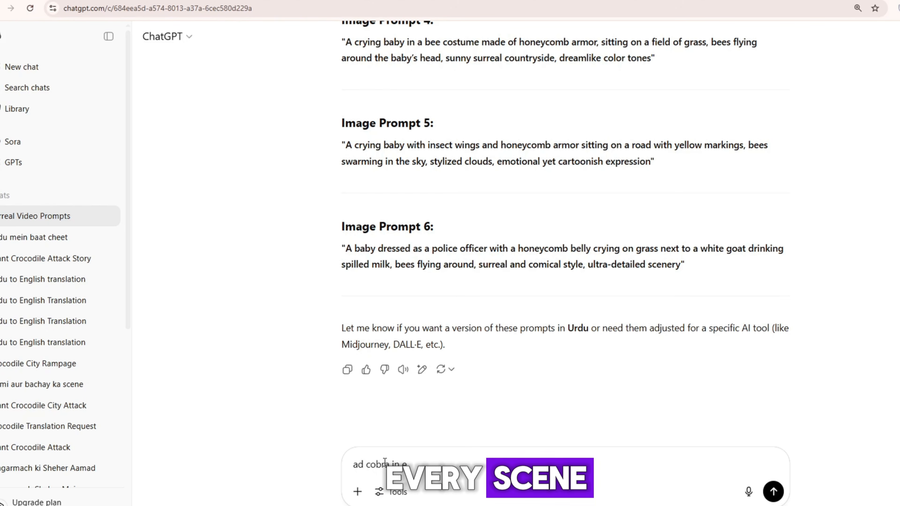
type("very scene")
key("Return")
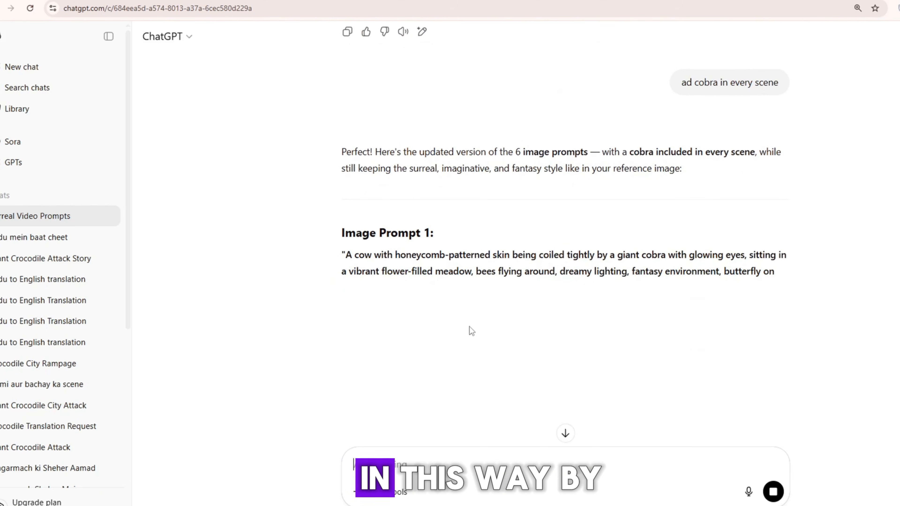
scroll(556, 368, "up", 15)
scroll(455, 235, "up", 9)
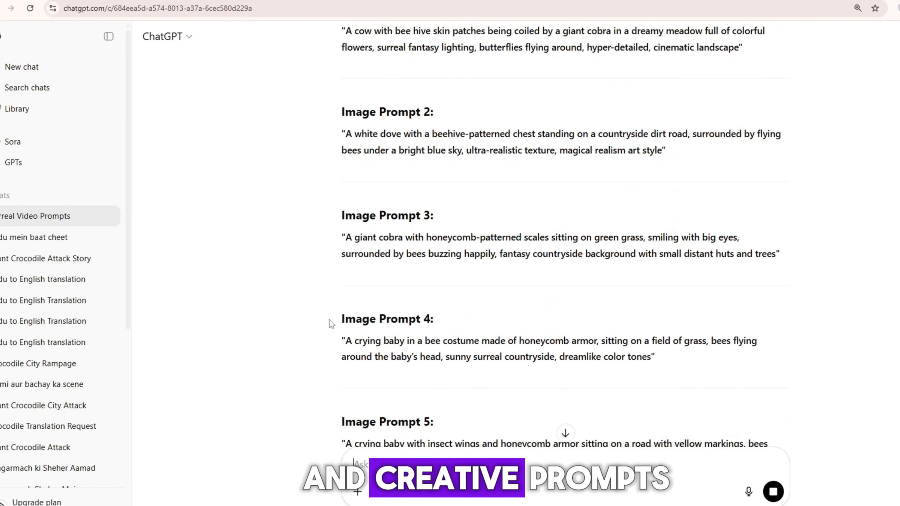
scroll(531, 216, "down", 3)
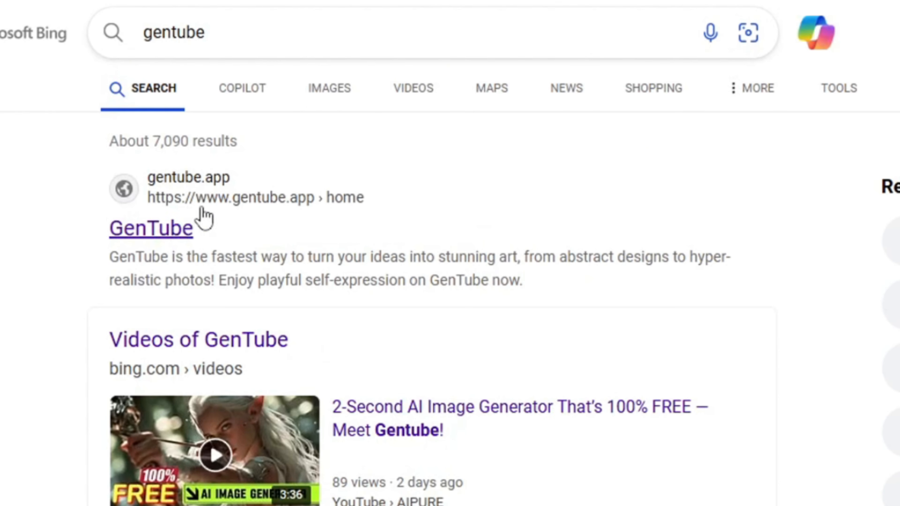
Open the GenTube website from the Bing results for "gentube".
left_click(142, 230)
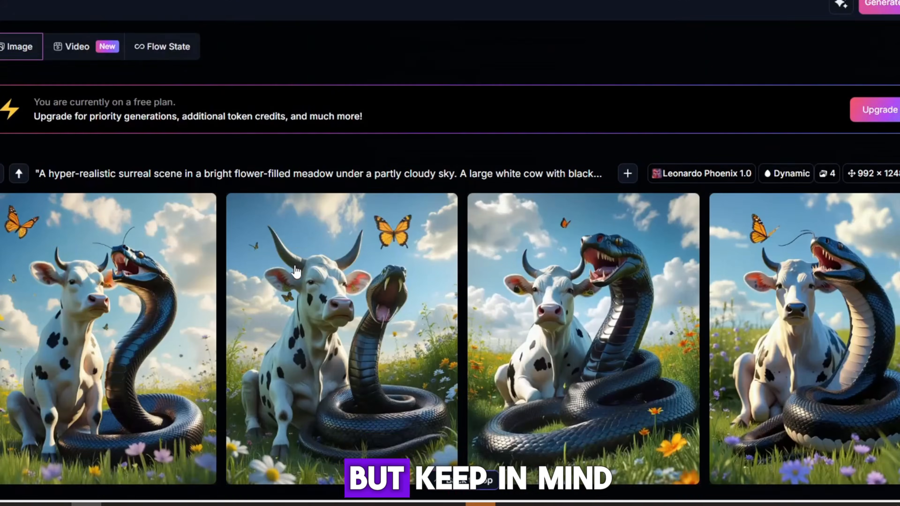
scroll(296, 272, "up", 1)
scroll(295, 272, "down", 3)
scroll(295, 272, "up", 3)
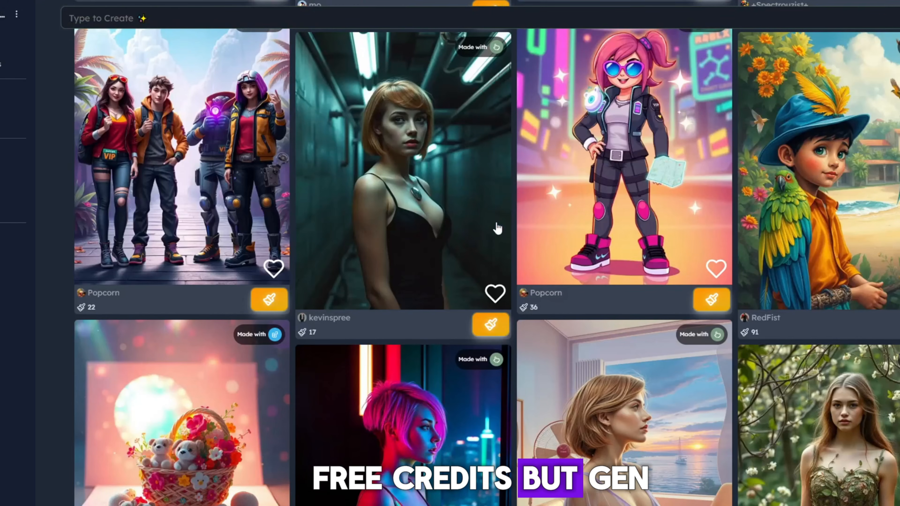
Look through the community images in the GenTube gallery for examples of the styles it can generate.
scroll(497, 227, "down", 6)
scroll(497, 227, "down", 15)
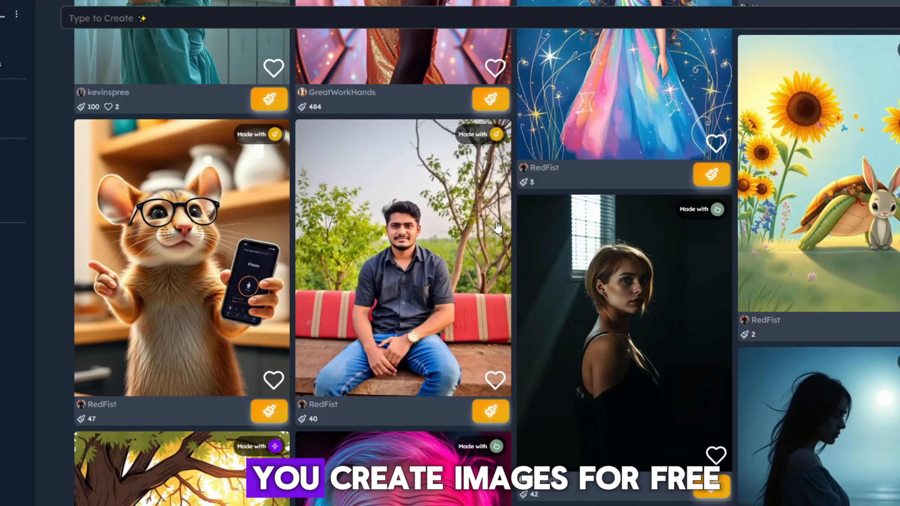
scroll(497, 226, "up", 1)
scroll(497, 227, "down", 6)
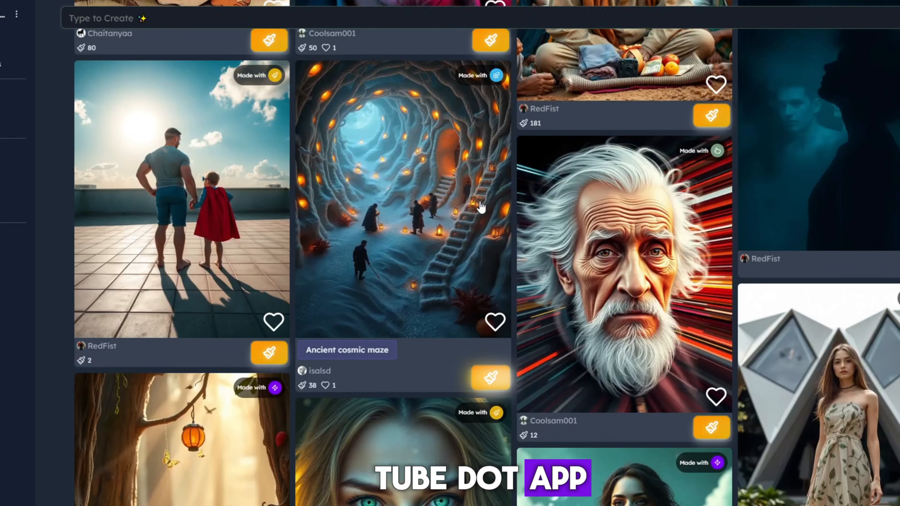
scroll(481, 208, "down", 5)
scroll(481, 208, "down", 8)
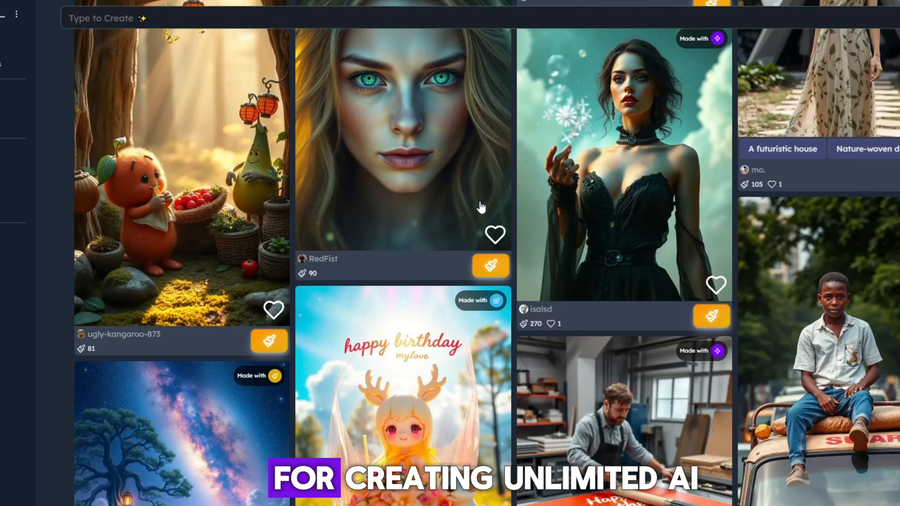
scroll(481, 205, "up", 13)
scroll(480, 205, "up", 10)
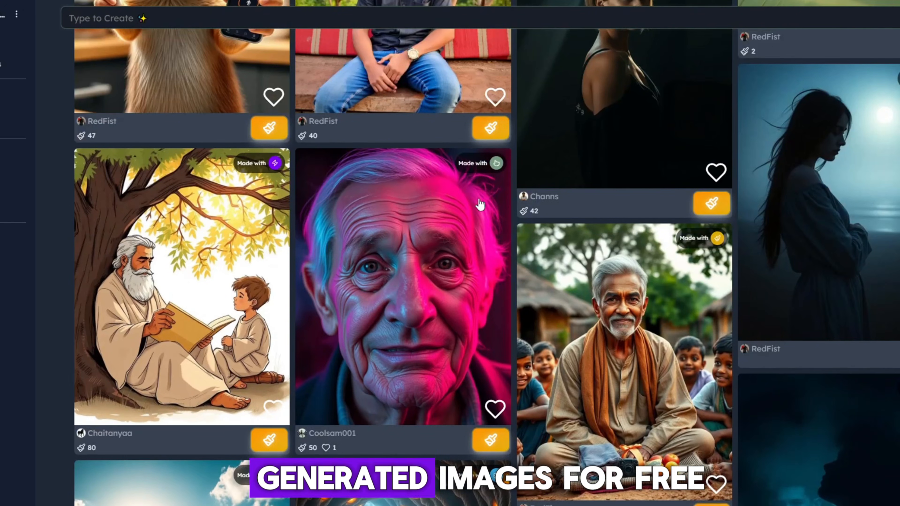
scroll(480, 205, "down", 17)
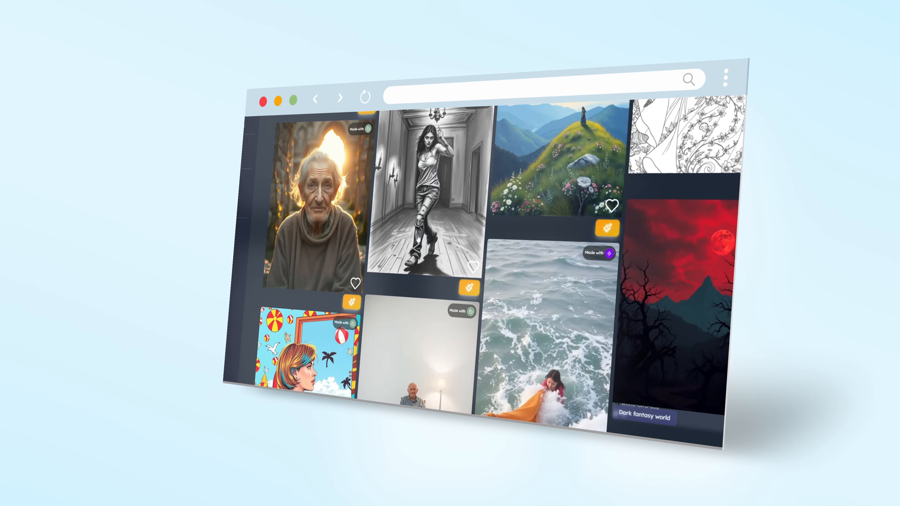
Browse further through the GenTube community gallery to examine the range of characters, landscapes and portraits.
scroll(418, 239, "down", 9)
scroll(418, 239, "up", 15)
scroll(418, 239, "up", 15)
left_click(536, 437)
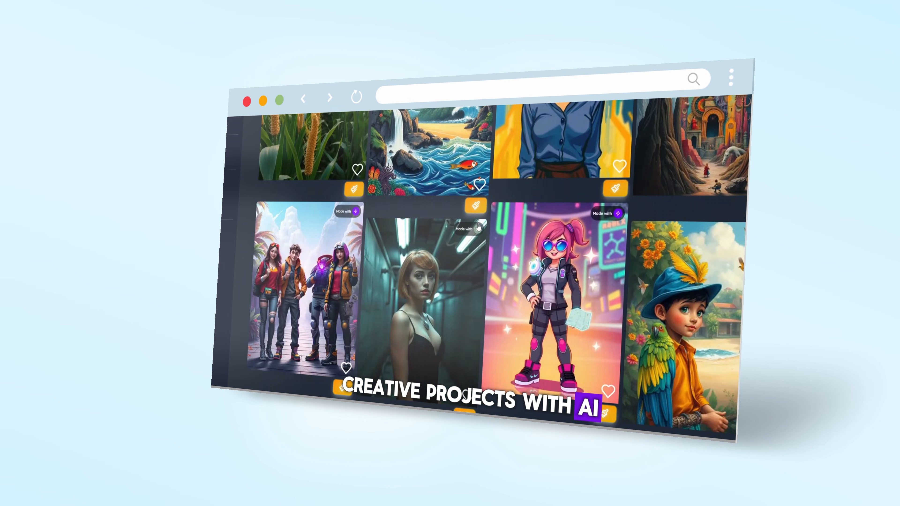
scroll(418, 248, "down", 6)
scroll(498, 227, "down", 15)
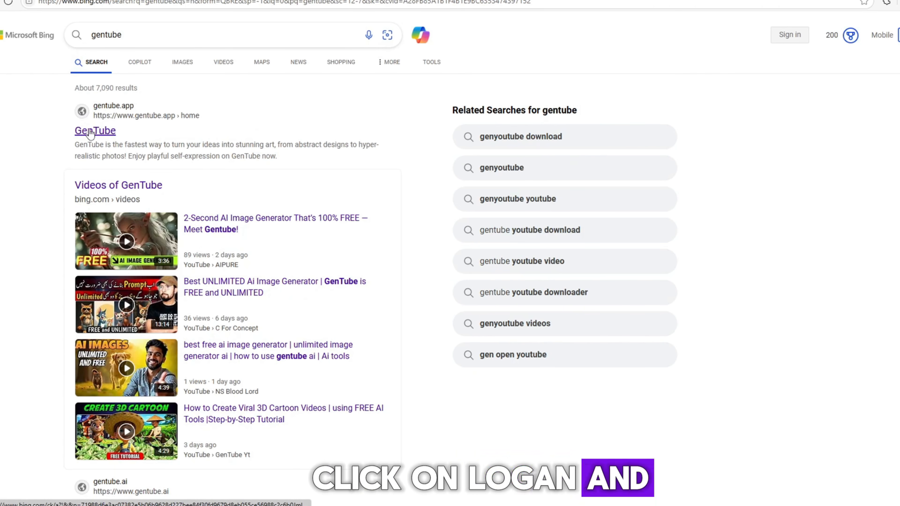
Open GenTube from the search results, sign in and complete the onboarding with the suggested profile picture.
left_click(91, 131)
left_click(445, 214)
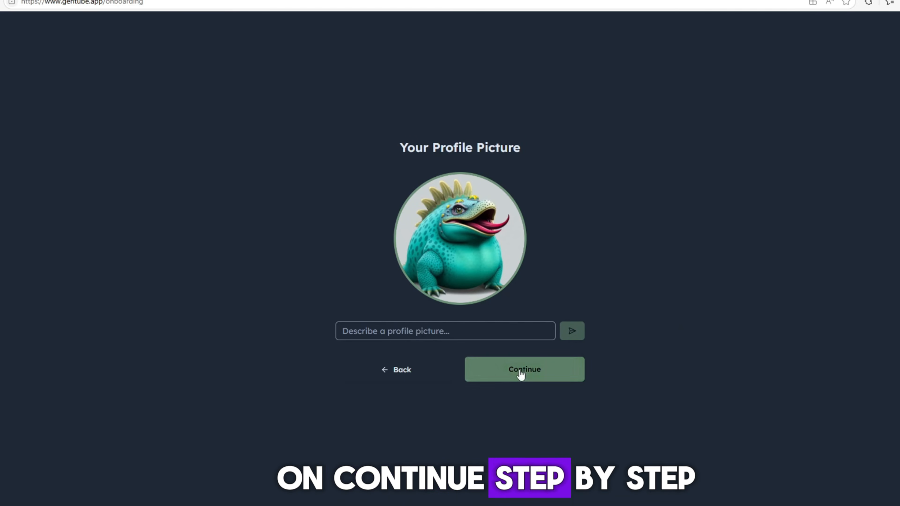
left_click(523, 372)
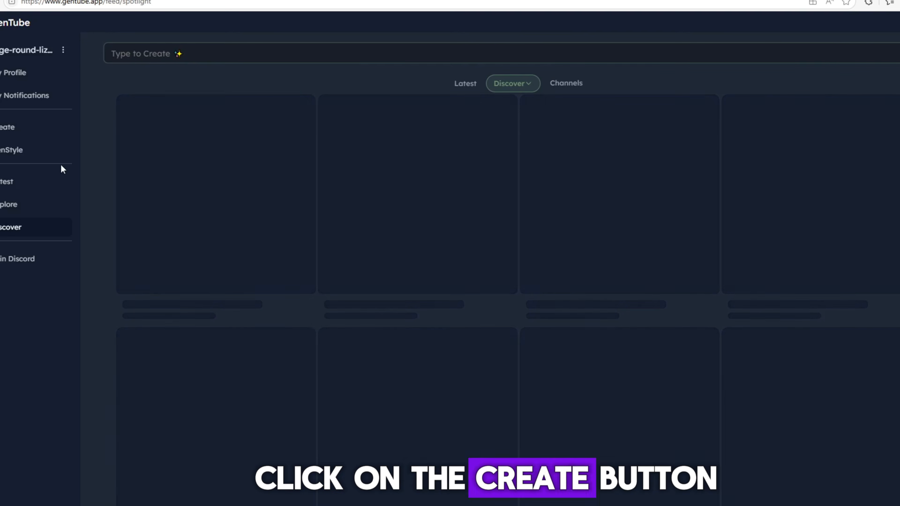
Open GenTube's image creation page and set the aspect ratio to 9:16.
left_click(8, 128)
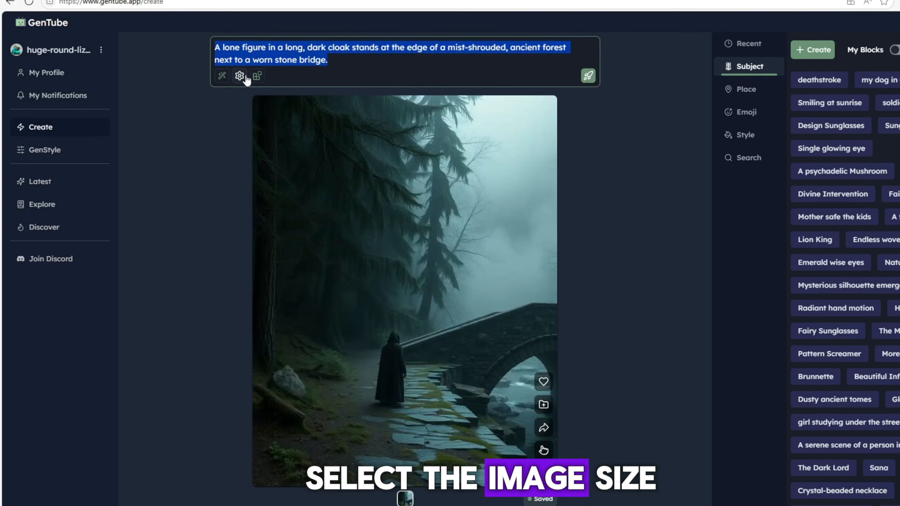
left_click(241, 76)
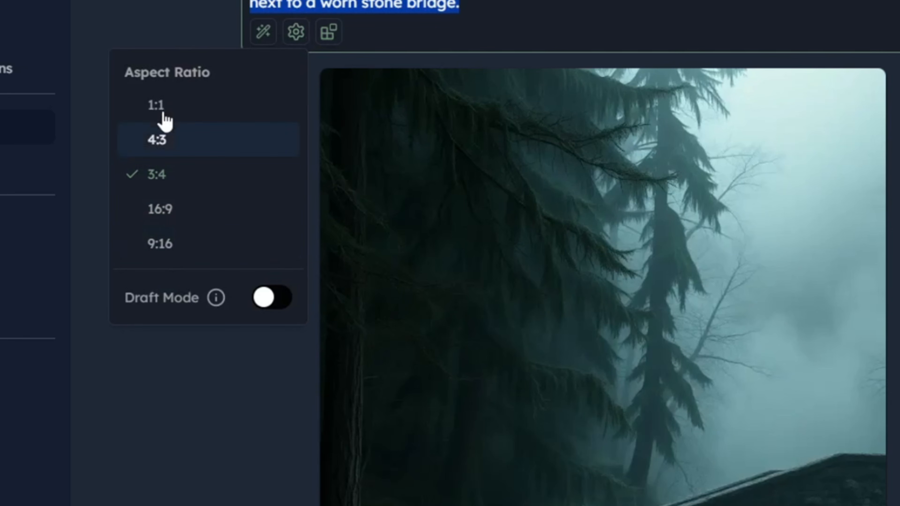
left_click(160, 244)
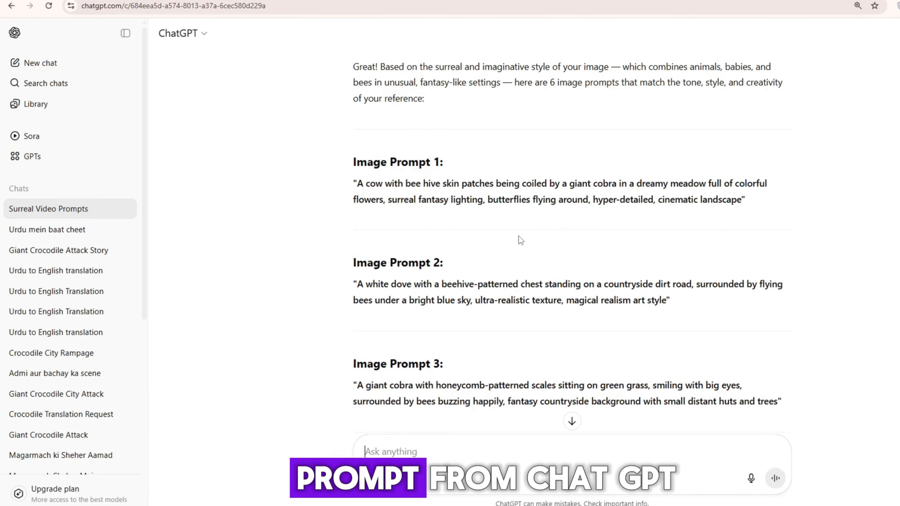
Take Image Prompt 1 about the cow coiled by a giant cobra from ChatGPT and generate its image in GenTube.
scroll(499, 253, "up", 4)
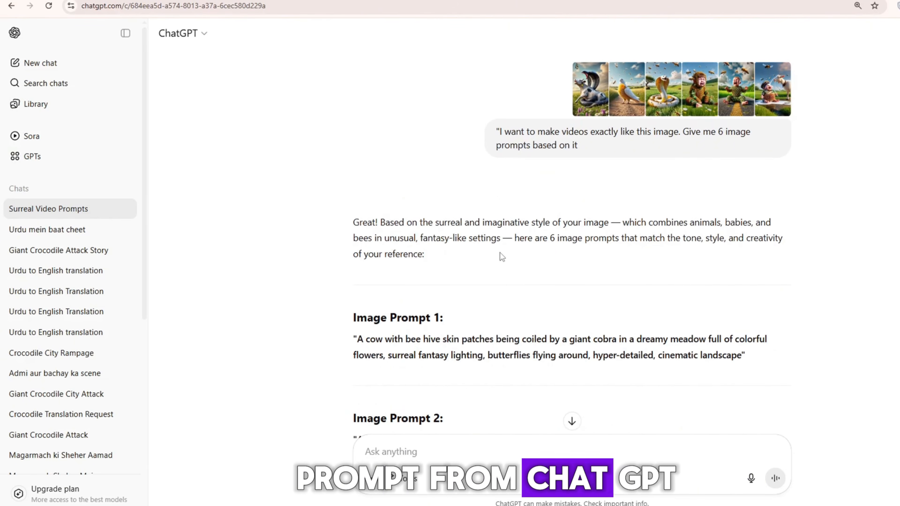
scroll(529, 211, "down", 7)
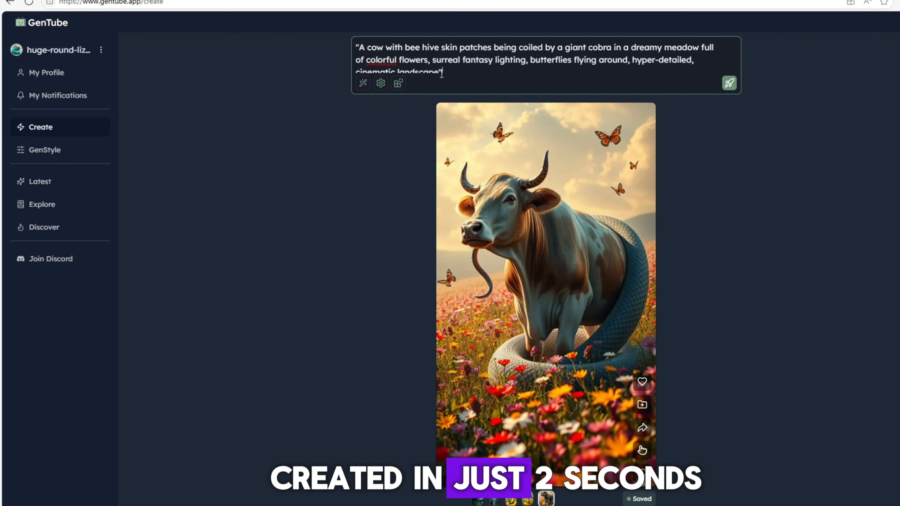
left_click(727, 85)
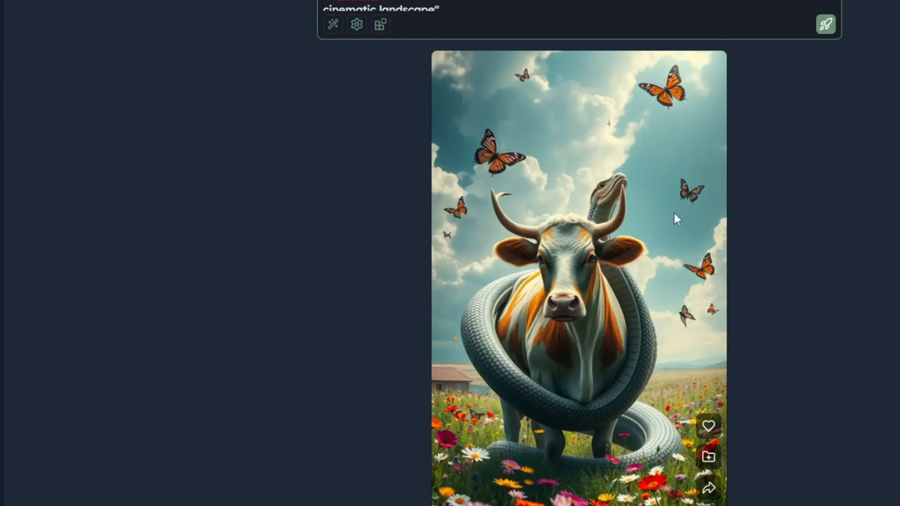
Save the generated cow-and-cobra image as "222" in the cobra image folder and the cobra-with-bees image as "snake cobra".
right_click(553, 190)
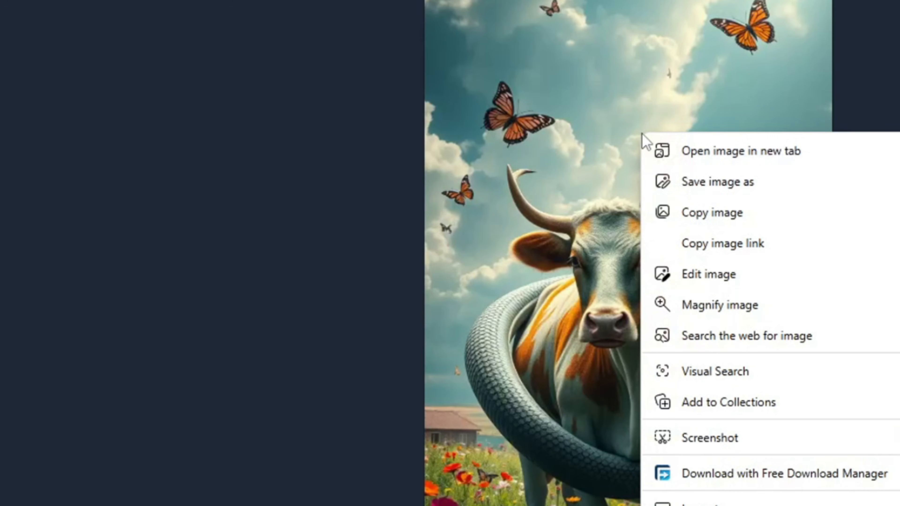
left_click(581, 211)
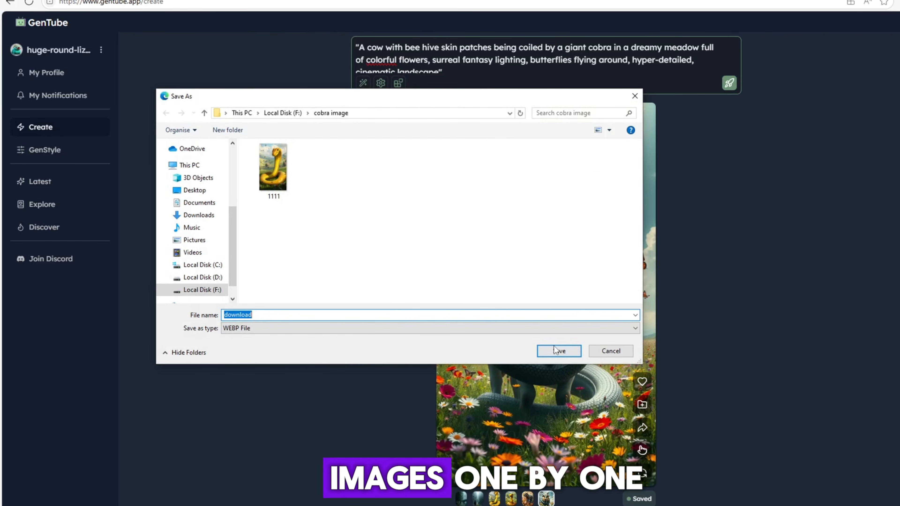
type("222")
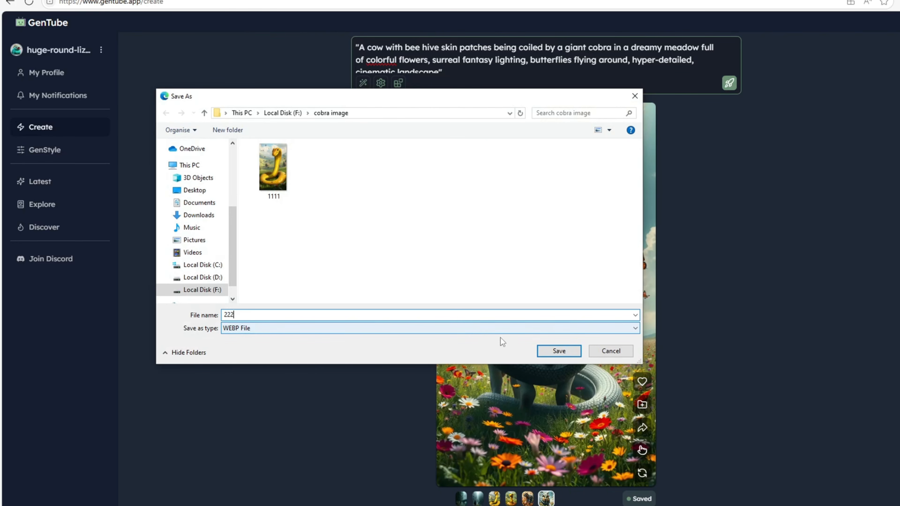
left_click(559, 351)
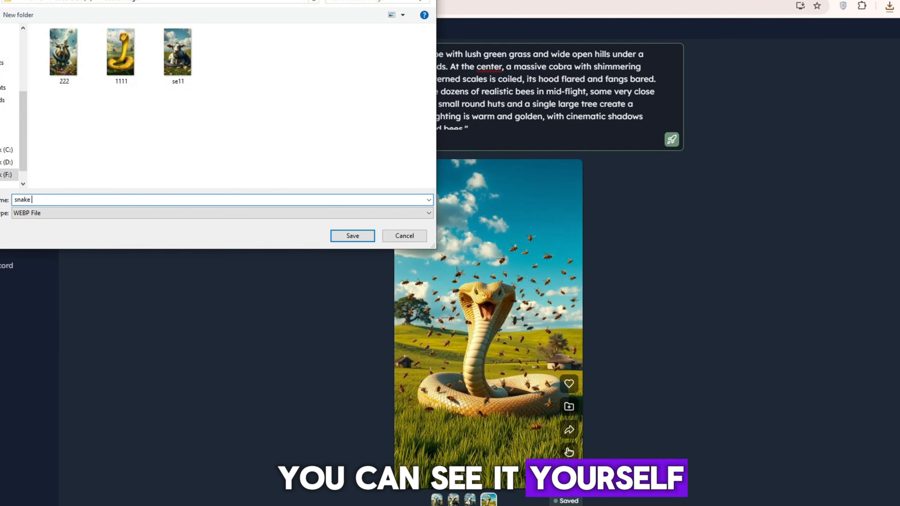
type("ra")
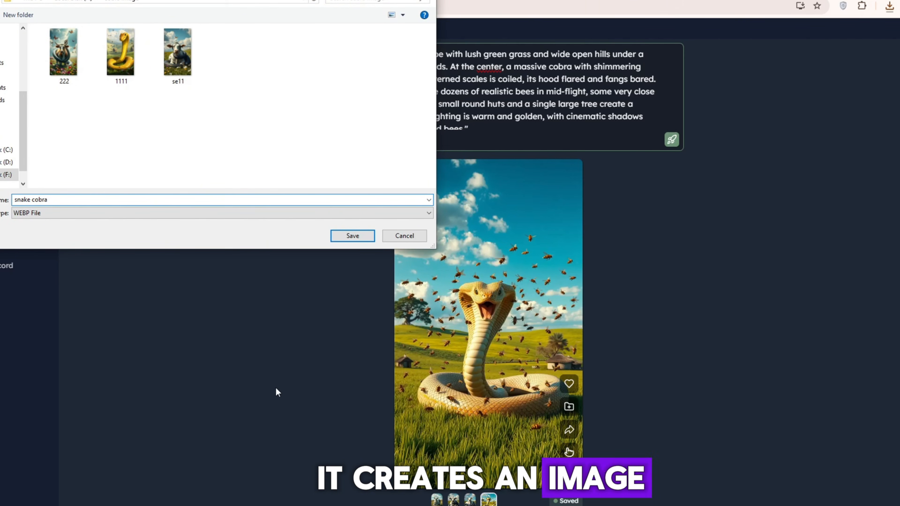
left_click(352, 236)
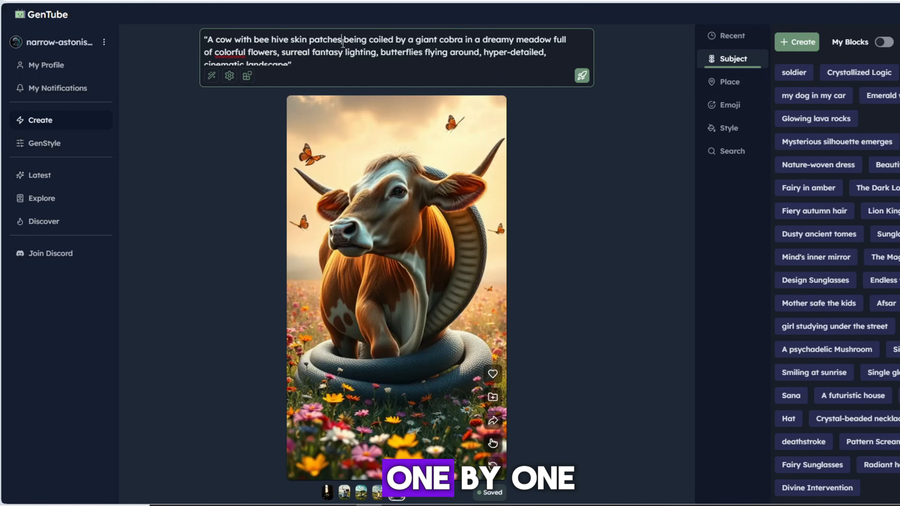
Replace the prompt with the one about a white dove with a beehive-patterned chest, generate the image and save it.
triple_click(343, 43)
type("\"A white dove with a beehive-patterned chest standing on a countryside dirt road, surrounded by flying bees under a bright blue sky, ultra-realistic texture, magical realism art style\"")
key("Return")
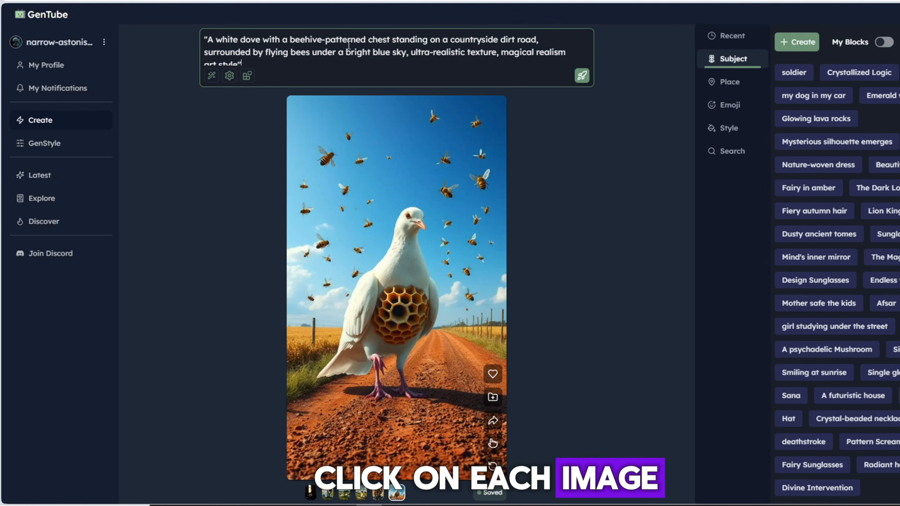
right_click(446, 156)
left_click(469, 184)
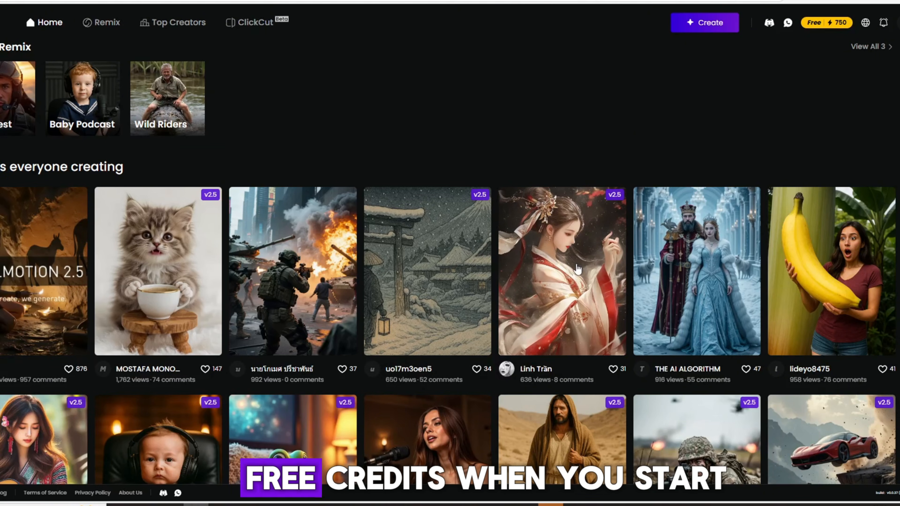
Switch to the RealMotion video generator site and look through its community videos, creator ranking and most viewed videos.
scroll(401, 213, "down", 10)
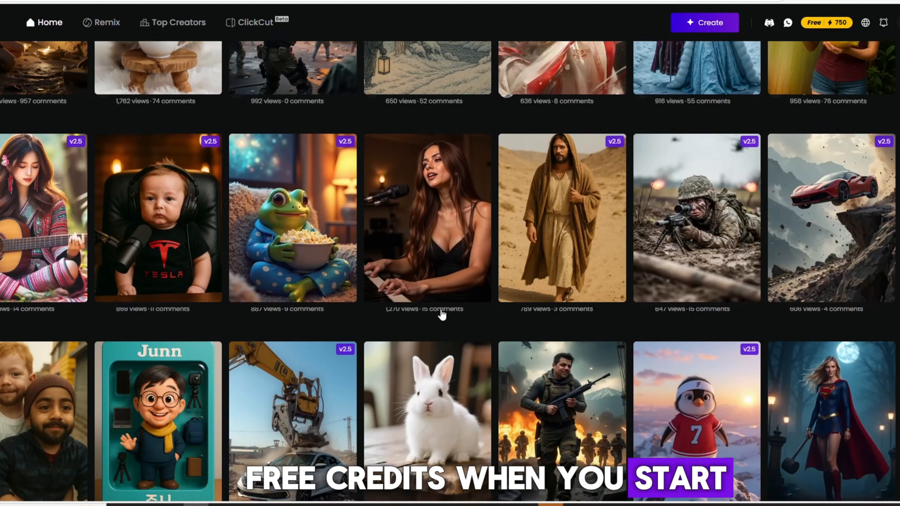
scroll(418, 349, "up", 6)
scroll(418, 349, "up", 4)
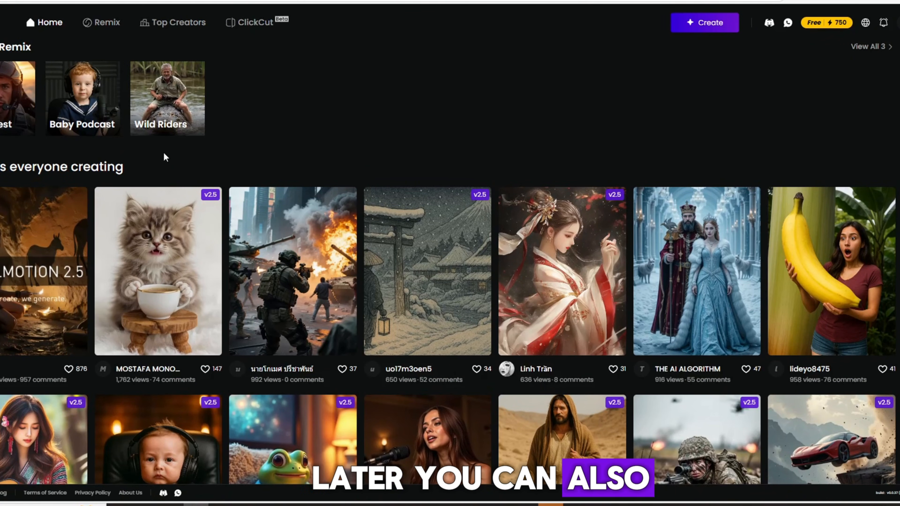
scroll(474, 103, "down", 15)
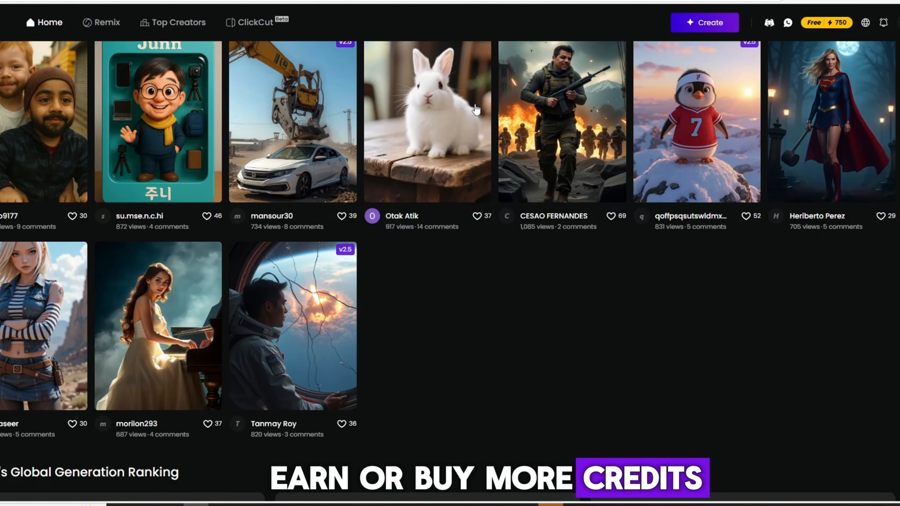
scroll(451, 210, "down", 15)
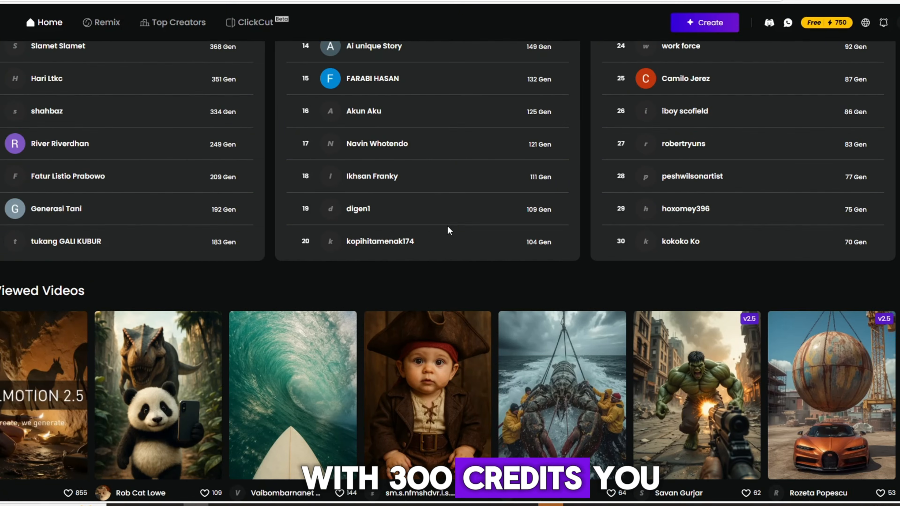
scroll(448, 230, "down", 16)
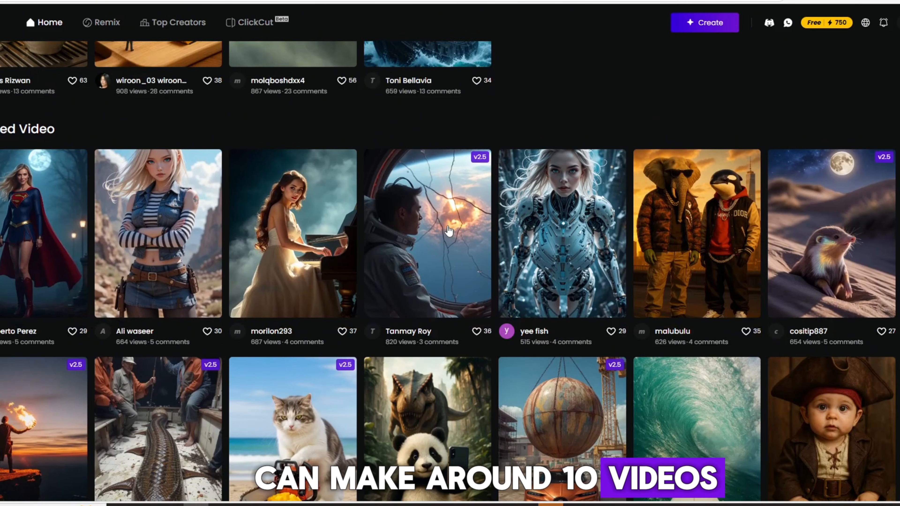
scroll(449, 230, "down", 16)
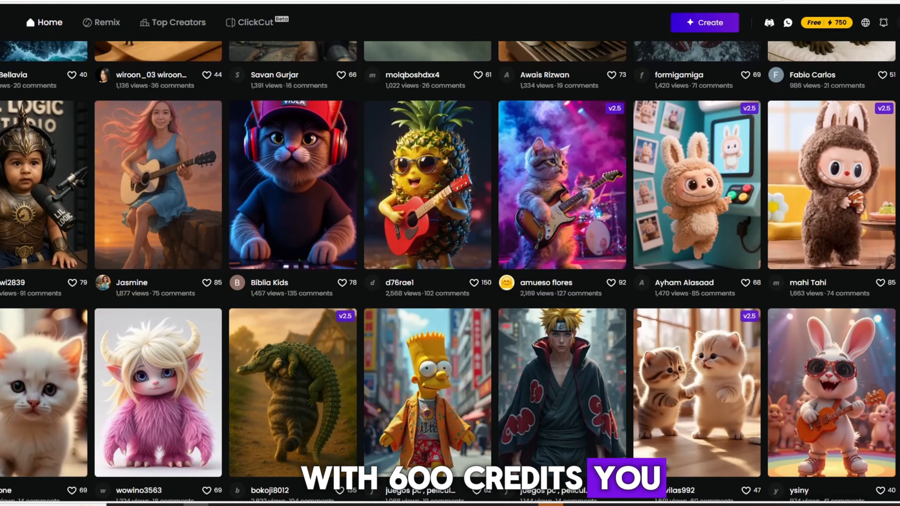
scroll(448, 230, "down", 4)
scroll(448, 230, "down", 5)
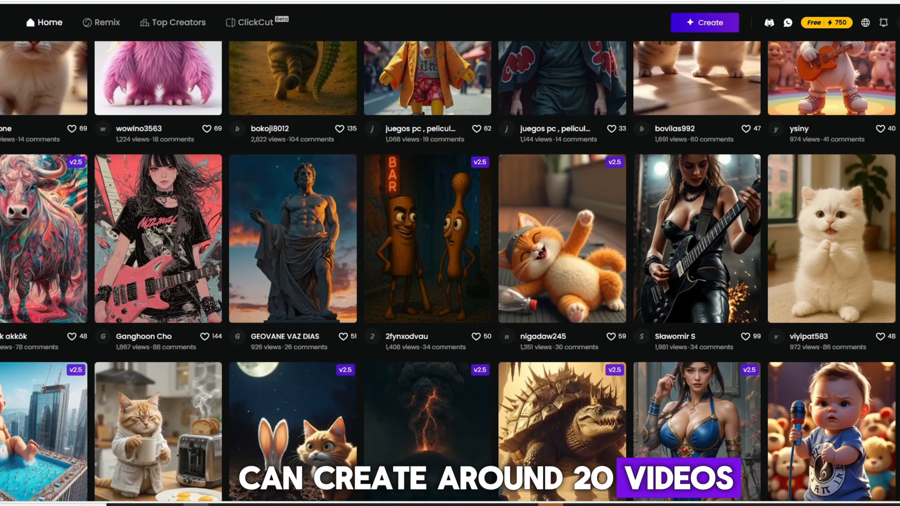
scroll(449, 230, "up", 20)
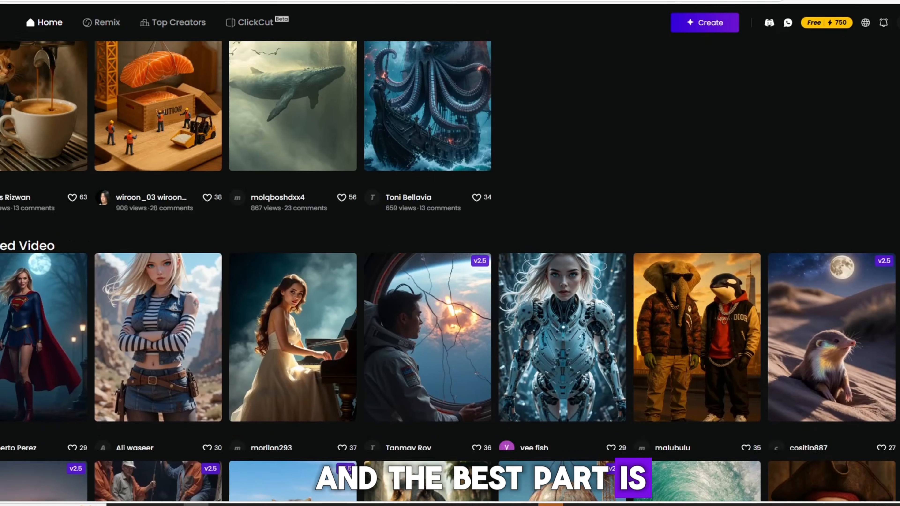
scroll(647, 119, "up", 20)
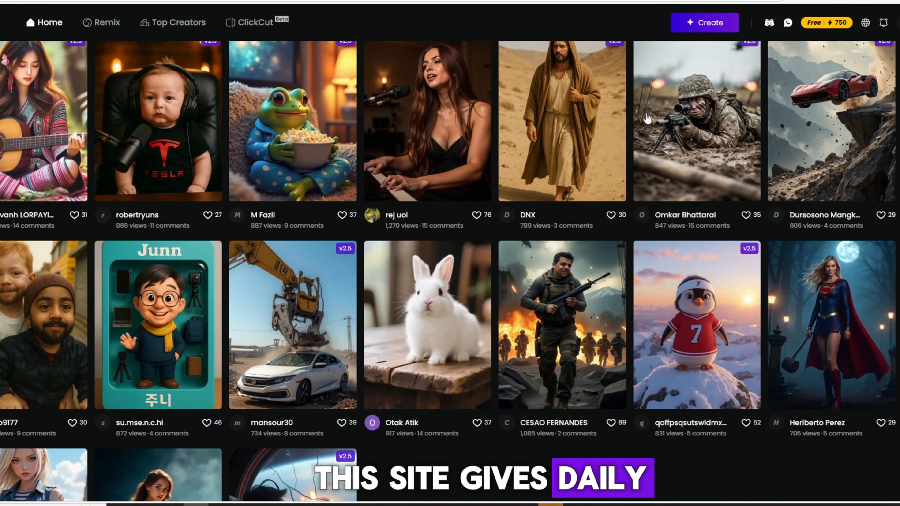
scroll(438, 195, "up", 9)
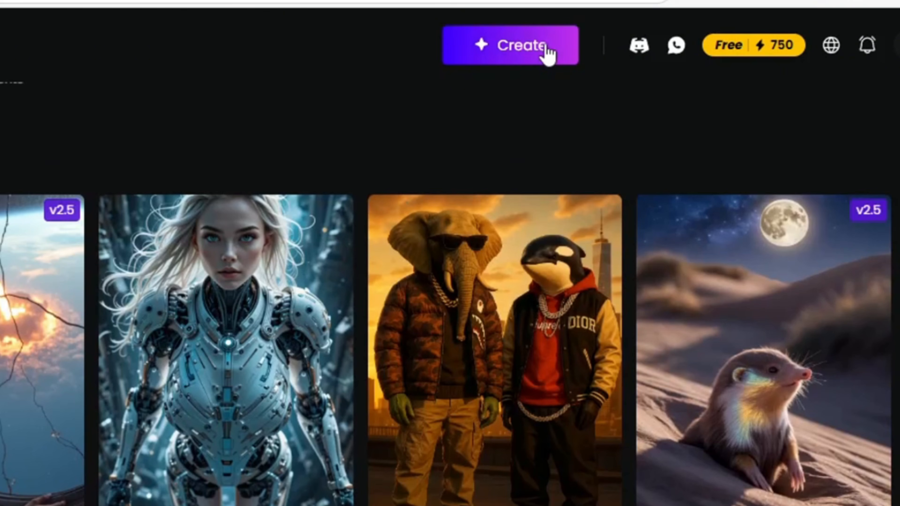
Generate a 5s Real Motion 2.0 video from the snake-and-cow image with the prompt "A snake is eating a cow — a rare and powerful moment of nature".
left_click(546, 47)
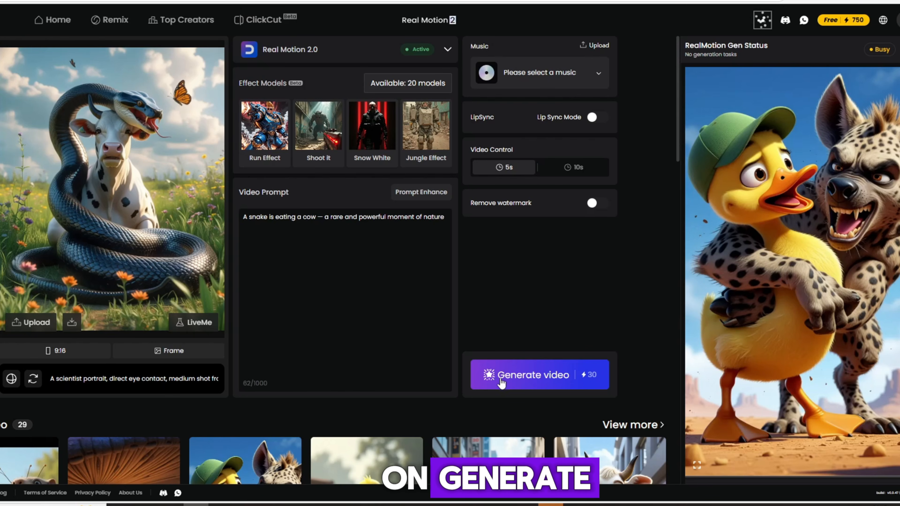
left_click(501, 382)
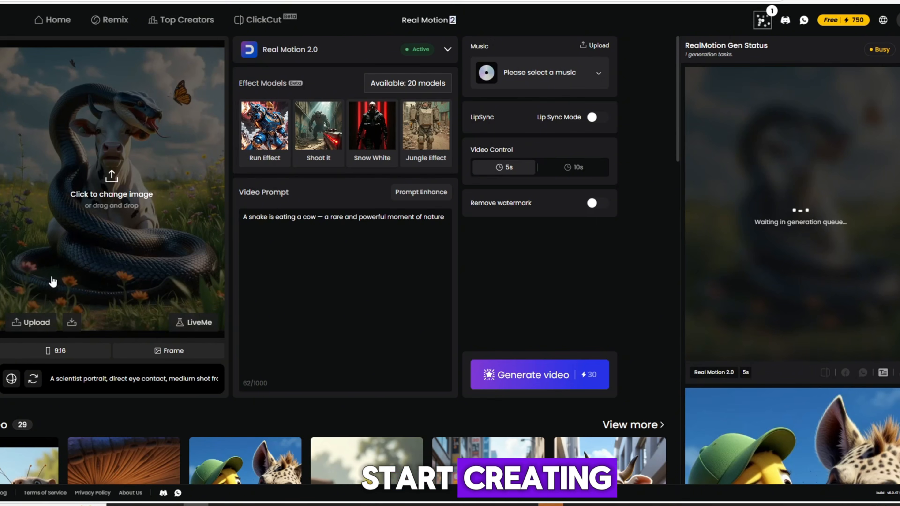
Upload the snake image from Downloads and generate a 5s video with the prompt "The snake is moving, and there are flies in front of it — along with some natural movement.".
left_click(28, 321)
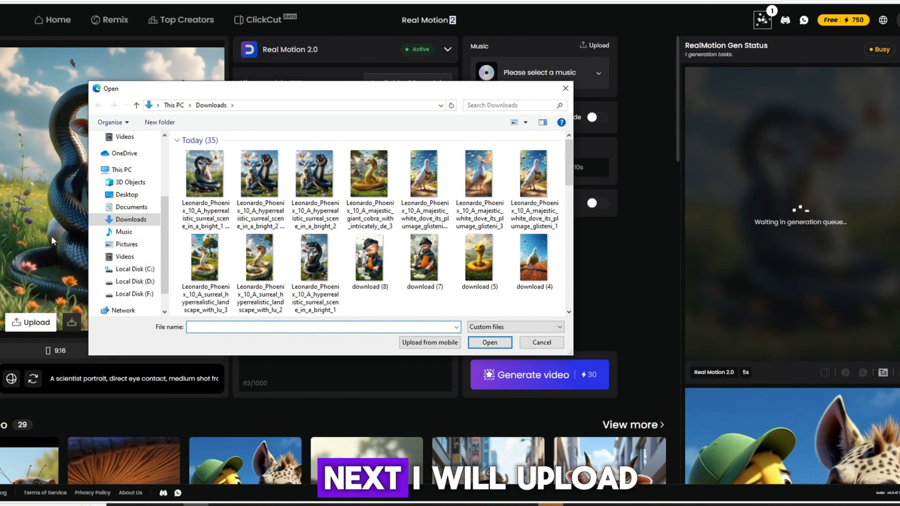
double_click(203, 237)
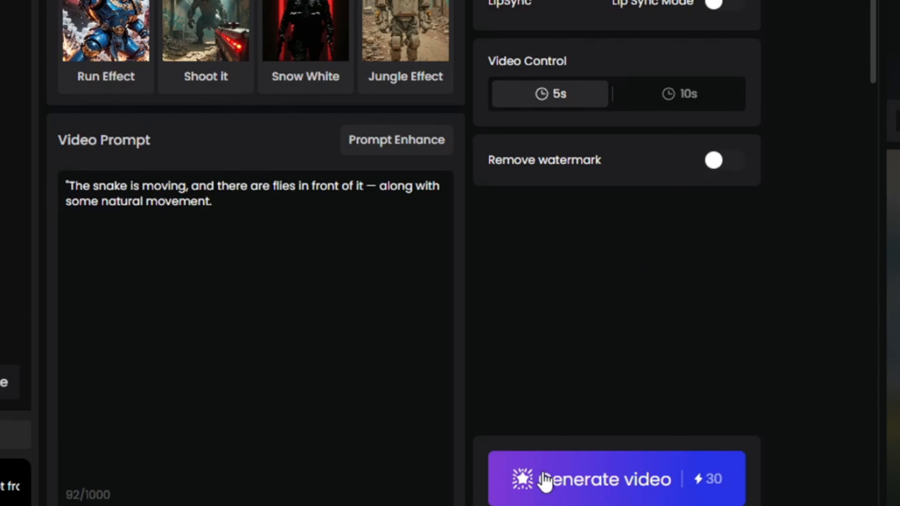
left_click(543, 474)
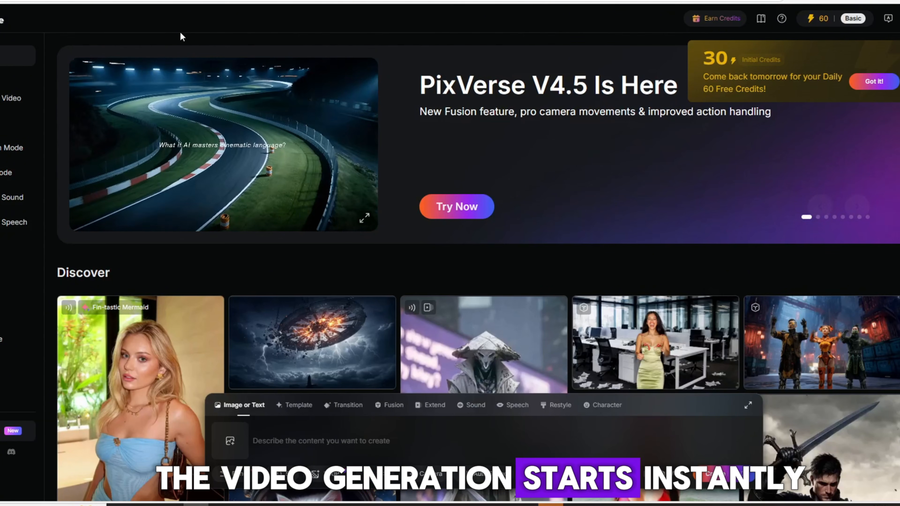
Look through the community videos in the Discover feed on the PixVerse home page.
scroll(292, 360, "down", 6)
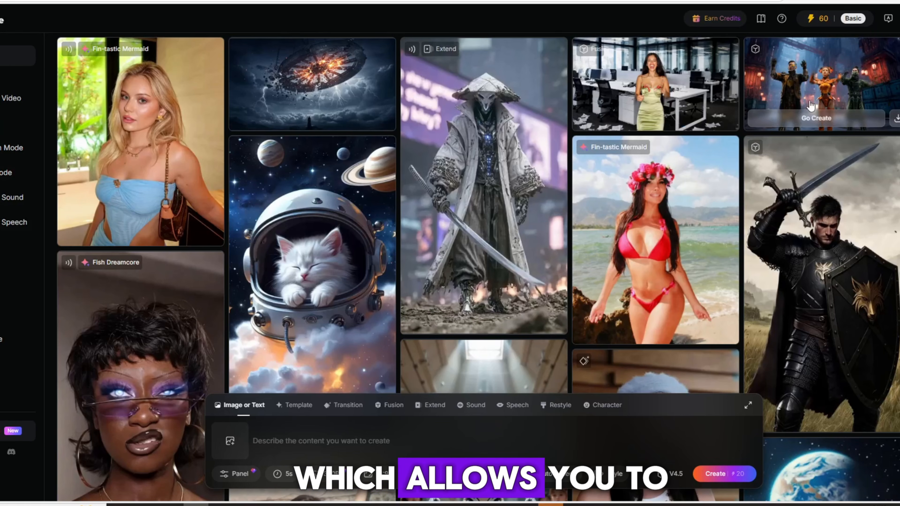
scroll(557, 161, "down", 15)
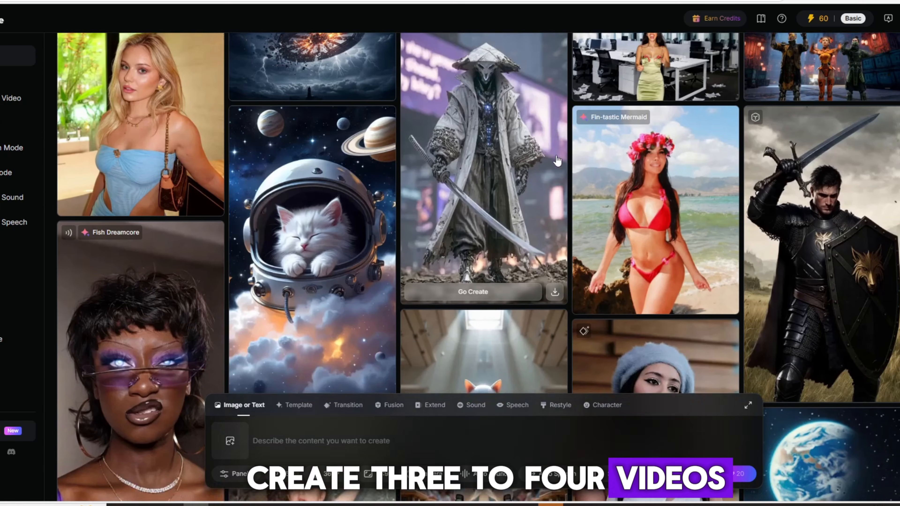
scroll(558, 160, "down", 15)
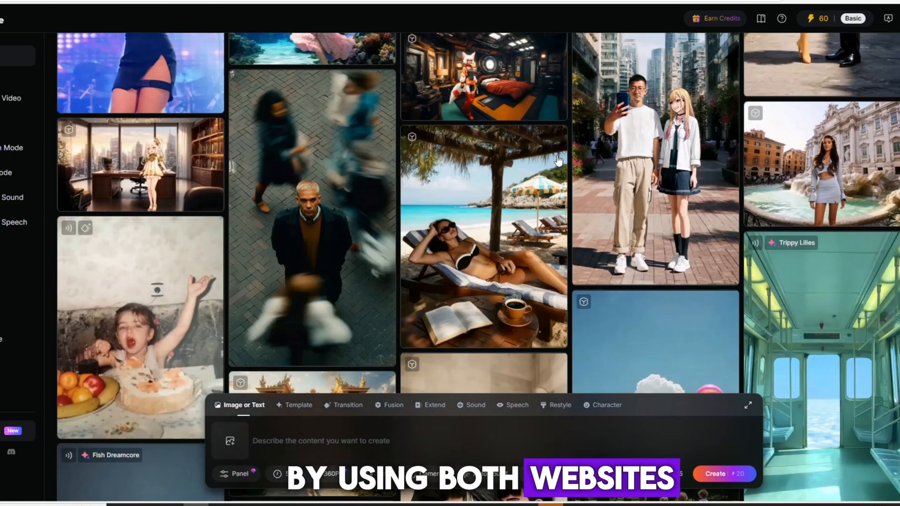
scroll(466, 283, "down", 15)
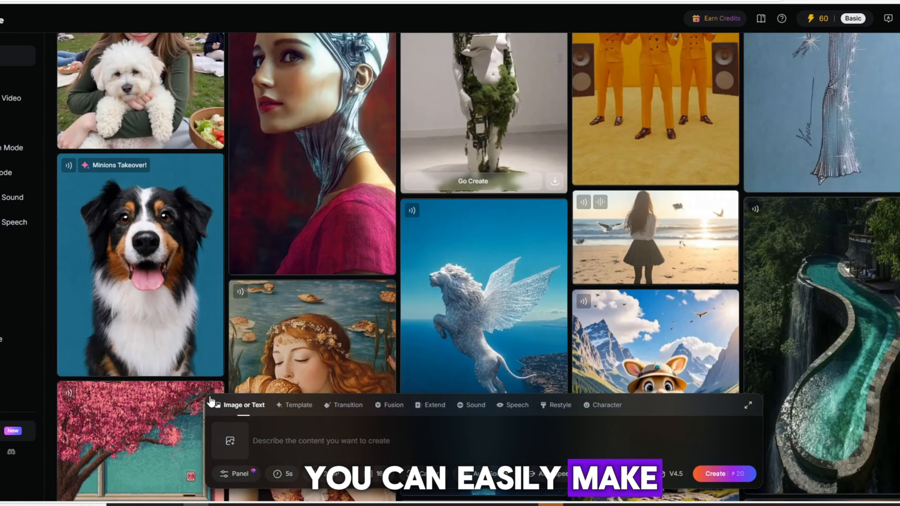
scroll(212, 390, "down", 4)
scroll(214, 417, "down", 7)
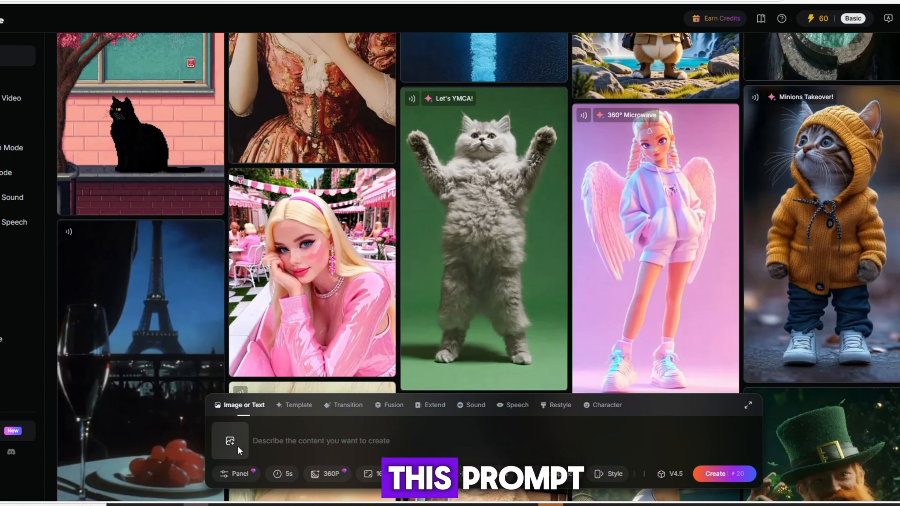
Upload the beehive-chested dove image and generate a 5s 360P V4.5 video with the prompt "The duck is moving, and a fly is sitting on it.".
left_click(238, 446)
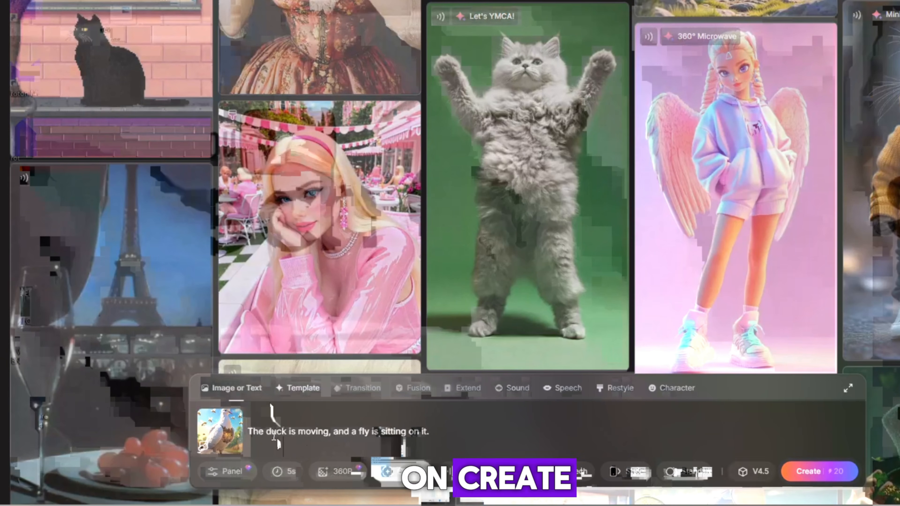
left_click(807, 471)
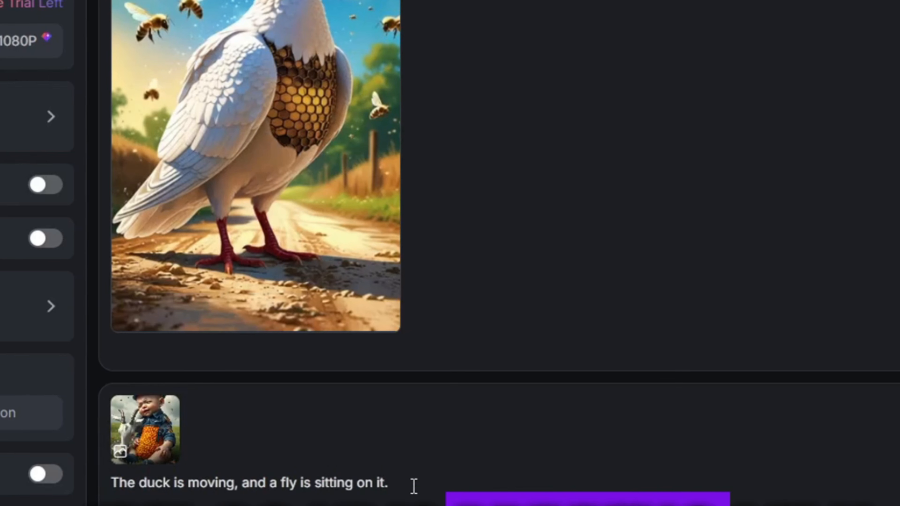
Generate a video from the goat-and-baby image with the prompt "The goat is drinking milk, the baby is crying, and a fly is sitting on top.".
key("ctrl+a")
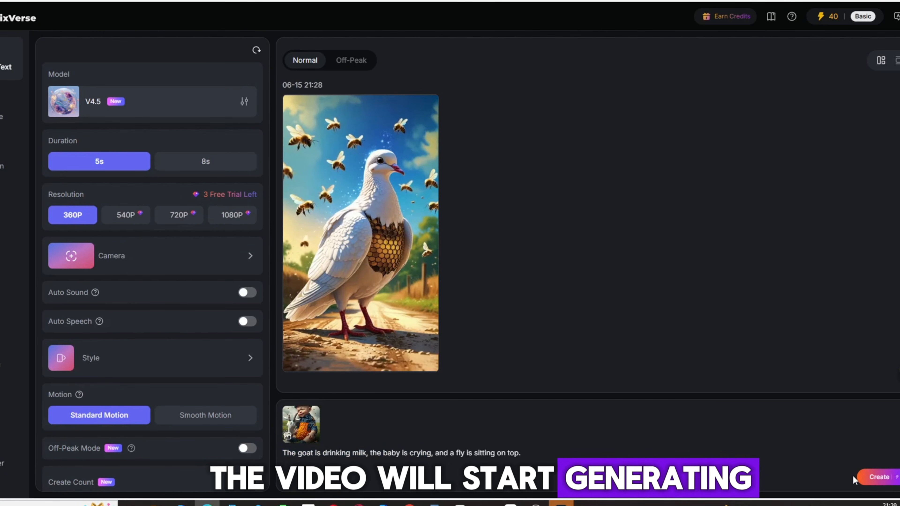
left_click(872, 478)
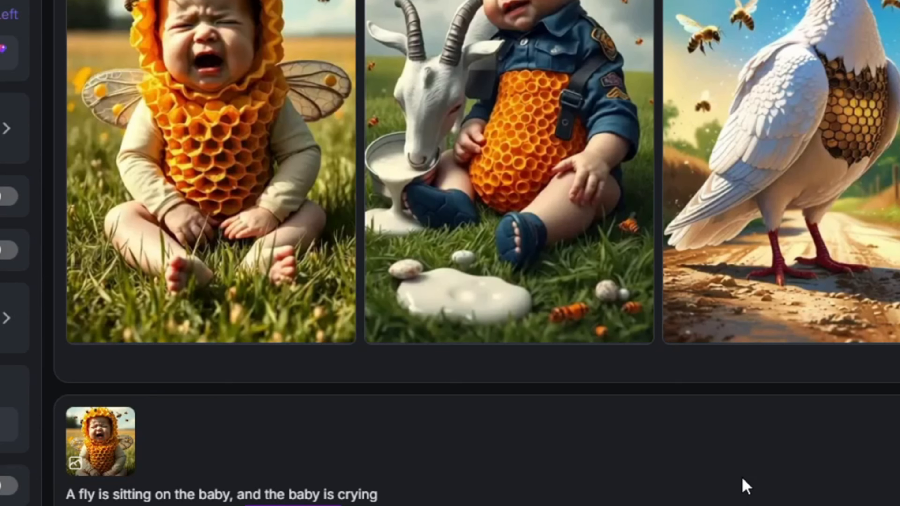
Review the generated snake videos on the RealMotion site and the finished baby and dove videos in PixVerse.
left_click(266, 97)
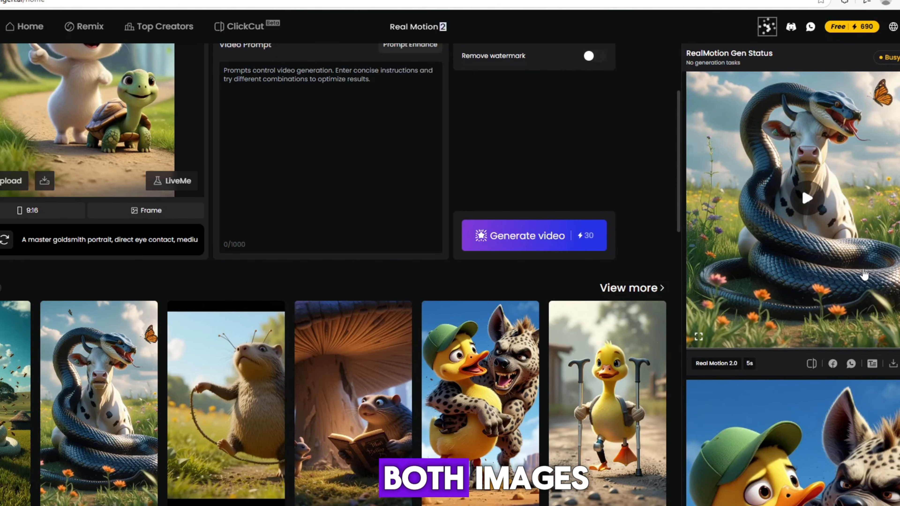
scroll(880, 275, "up", 6)
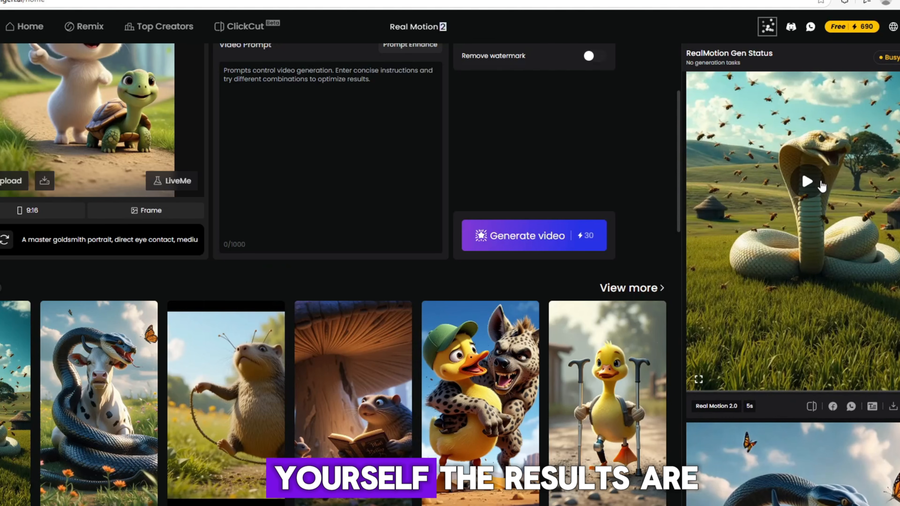
scroll(856, 284, "down", 4)
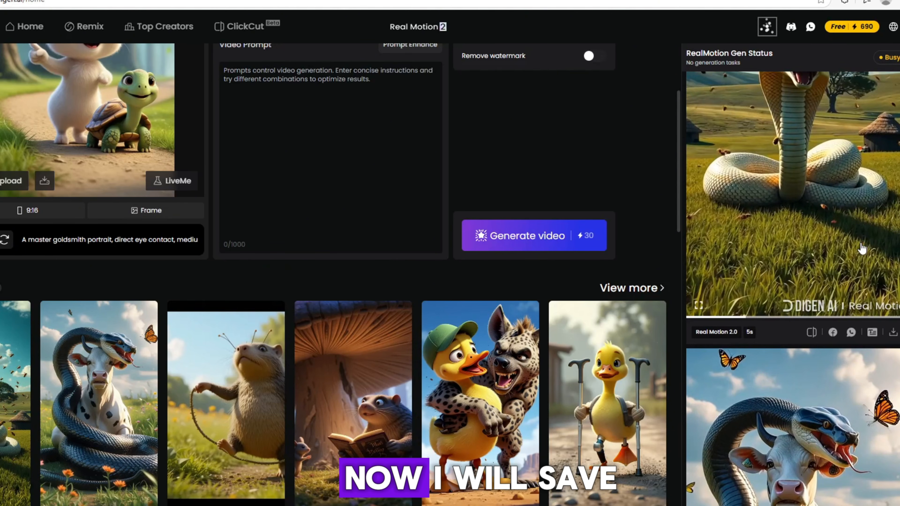
scroll(705, 213, "up", 7)
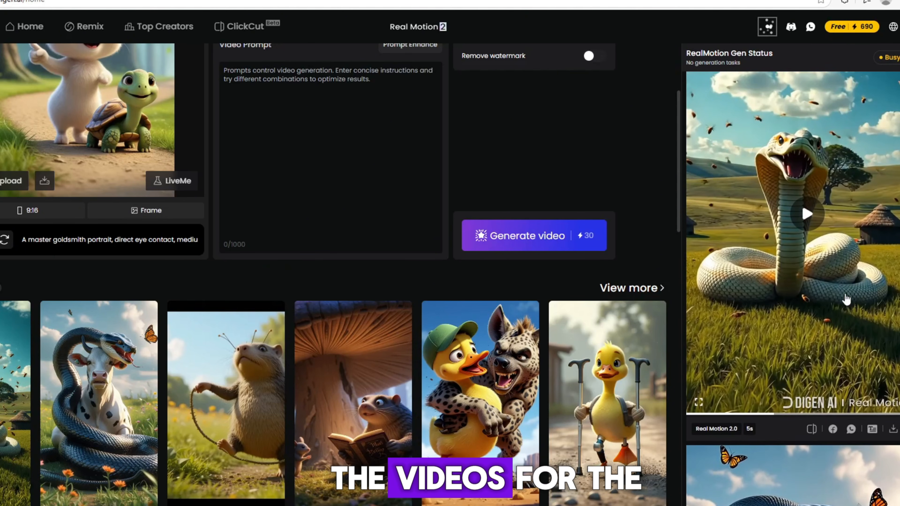
scroll(703, 201, "down", 4)
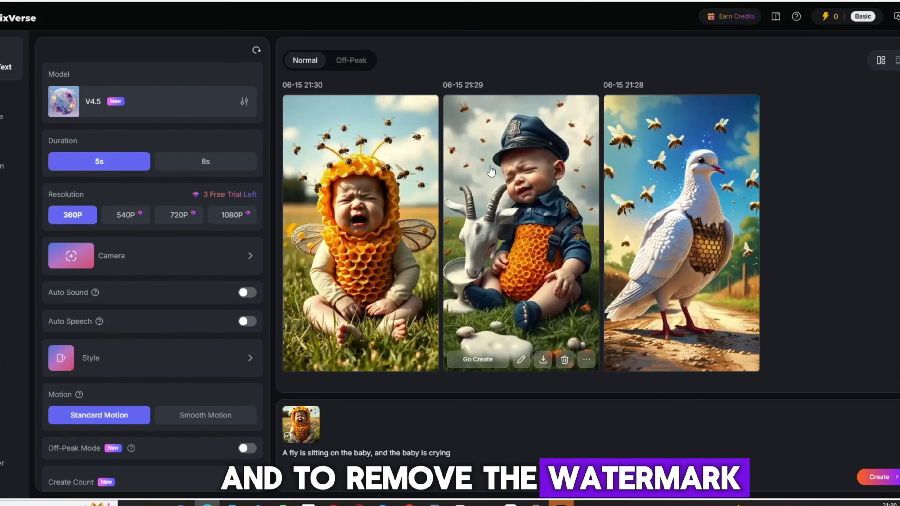
left_click(539, 174)
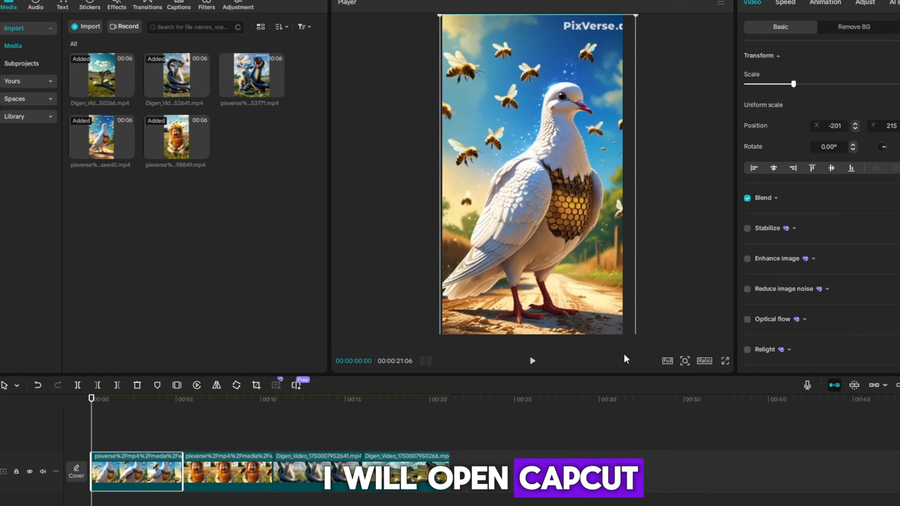
Switch to CapCut and enlarge the dove clip, positioning it at X 0, Y 46 so the PixVerse watermark falls outside the frame.
left_click_drag(624, 355, 592, 278)
left_click_drag(618, 314, 609, 331)
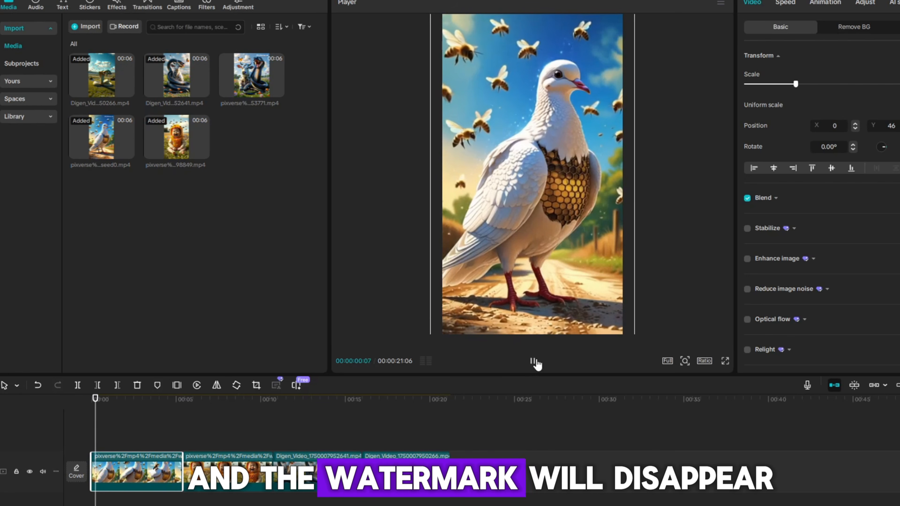
Enlarge the crying baby clip and position it at X 0, Y 83 to crop out its watermark, and shift the third clip likewise.
left_click_drag(124, 414, 206, 427)
left_click_drag(605, 315, 589, 307)
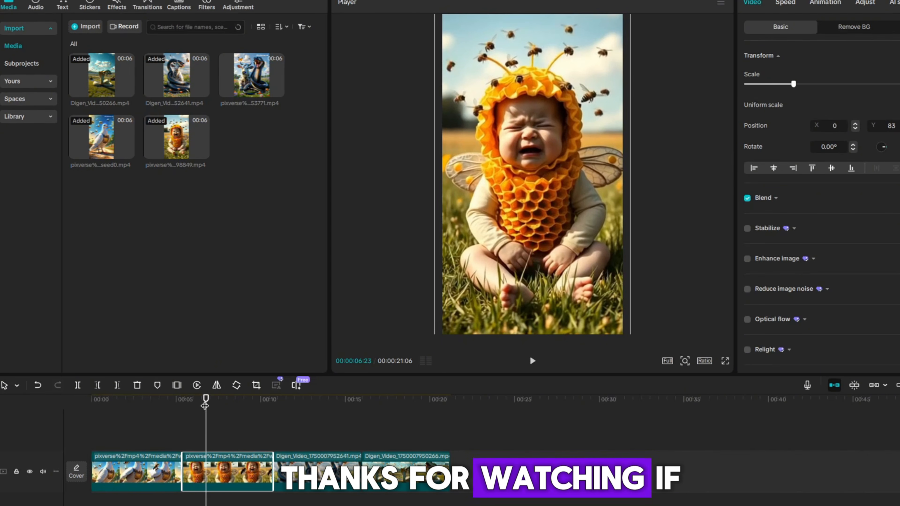
left_click_drag(206, 425, 310, 430)
left_click_drag(531, 213, 531, 193)
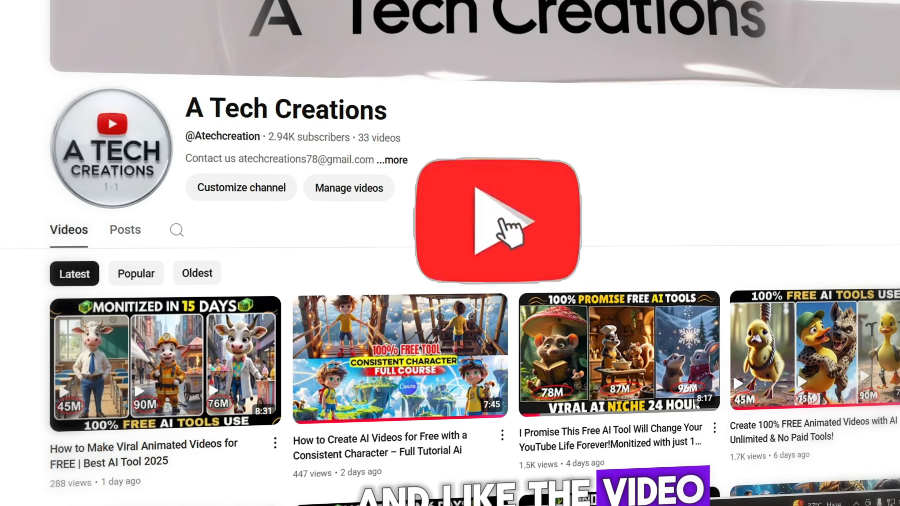
scroll(531, 163, "down", 3)
scroll(531, 163, "down", 3)
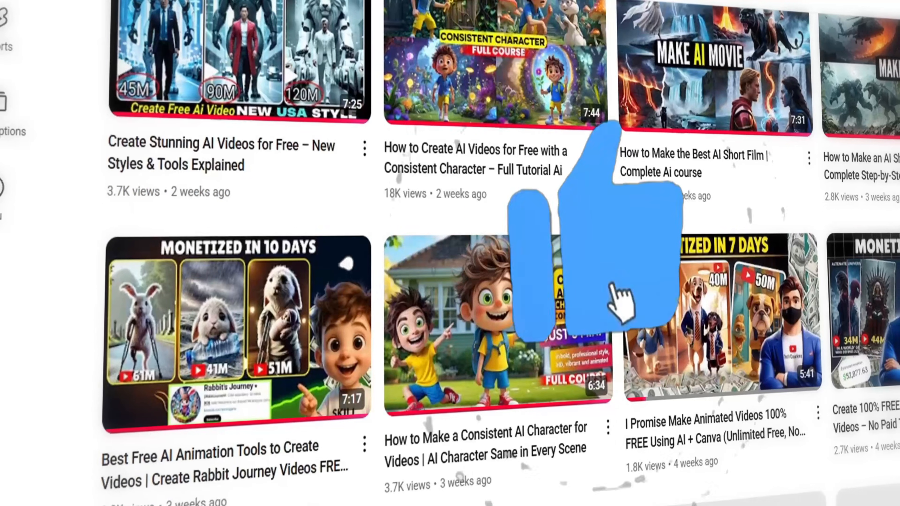
scroll(603, 276, "up", 5)
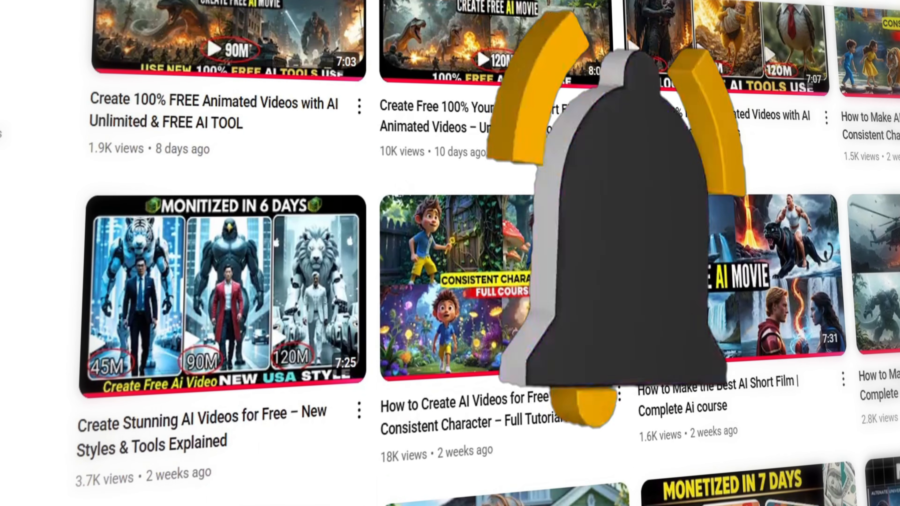